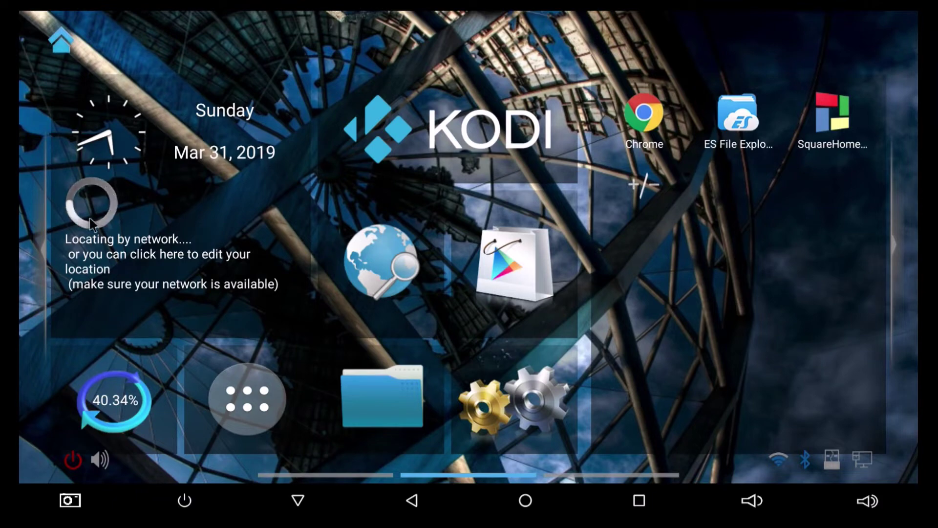
# - Set the weather widget's city to Torrance, chosen from suggestions after typing 'torr'
pyautogui.click(184, 215)
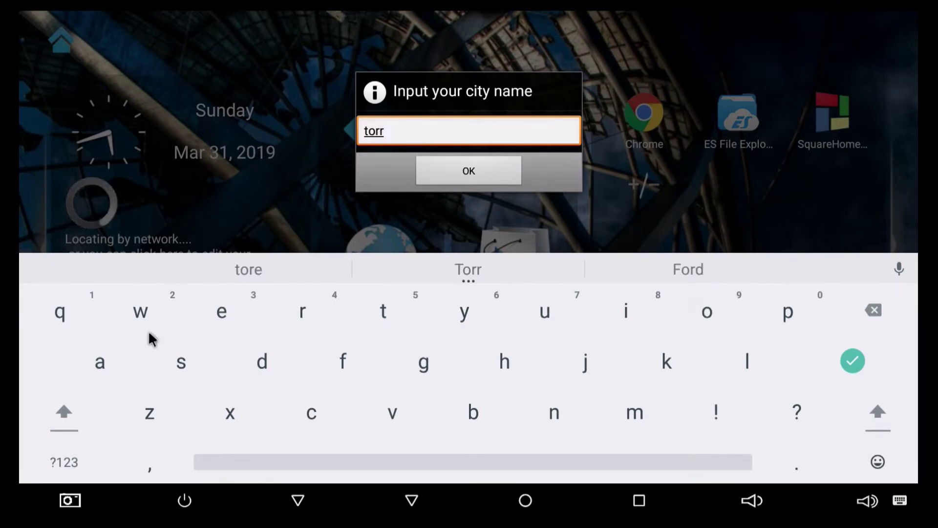
pyautogui.write('torr')
pyautogui.click(101, 361)
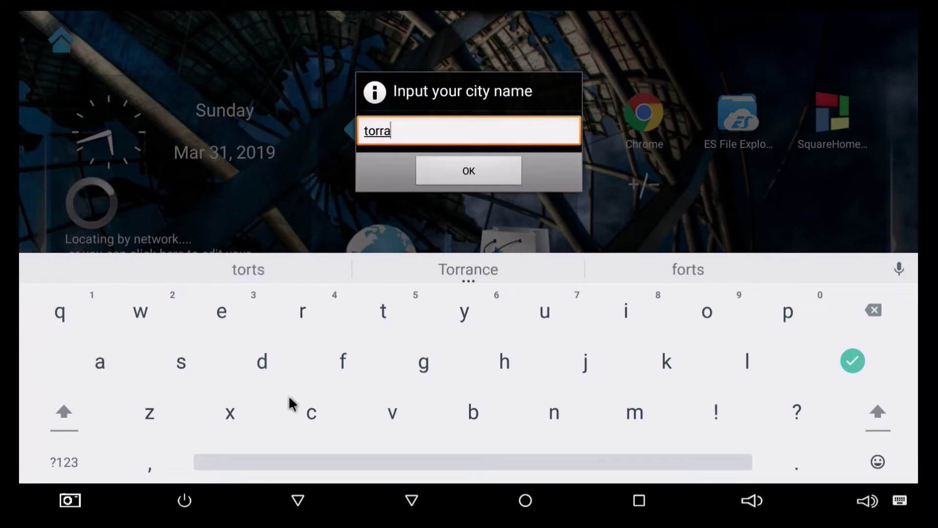
pyautogui.click(466, 269)
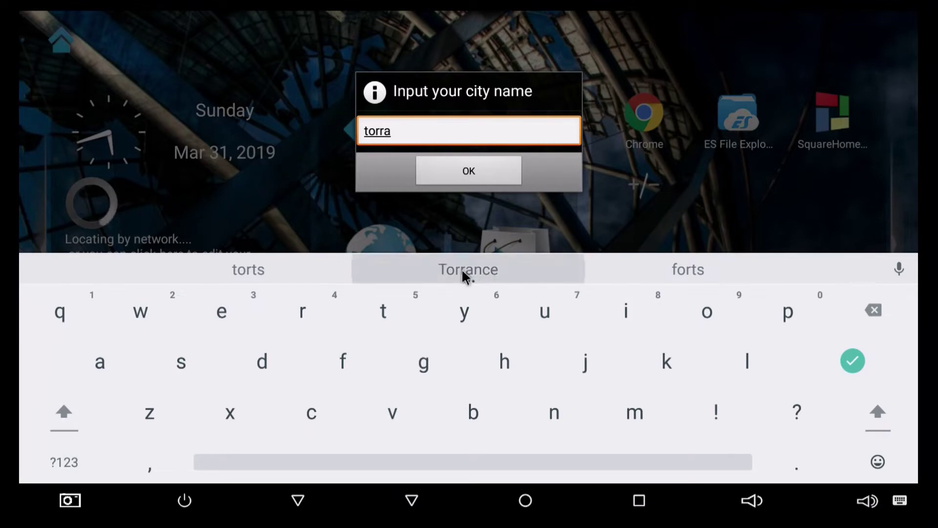
pyautogui.click(463, 173)
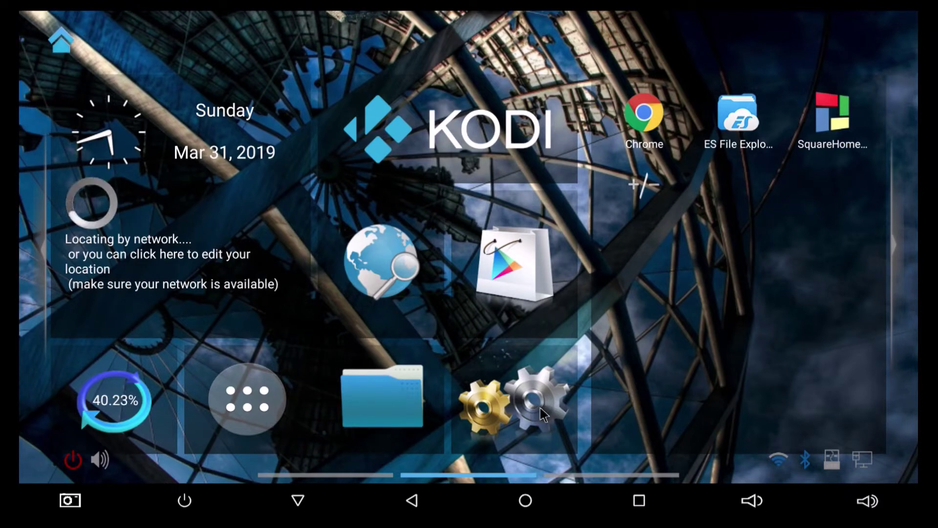
pyautogui.click(552, 417)
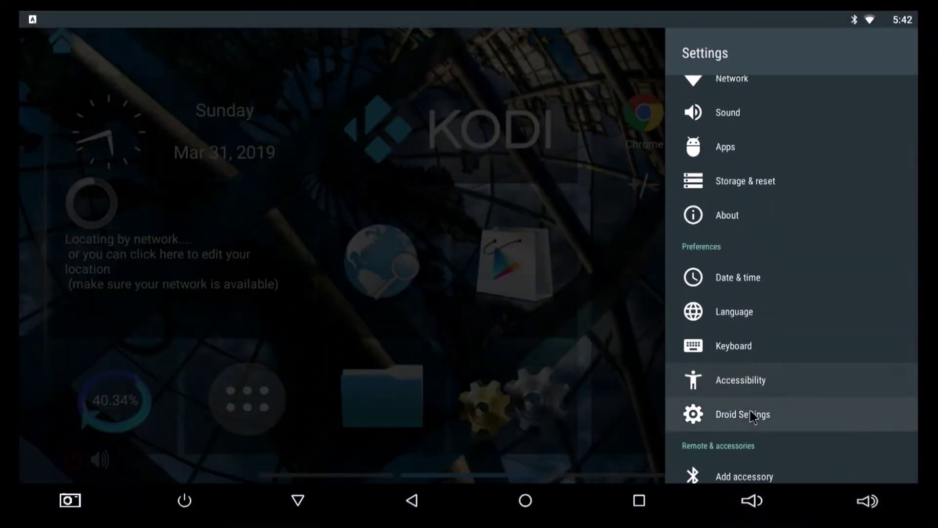
pyautogui.click(745, 414)
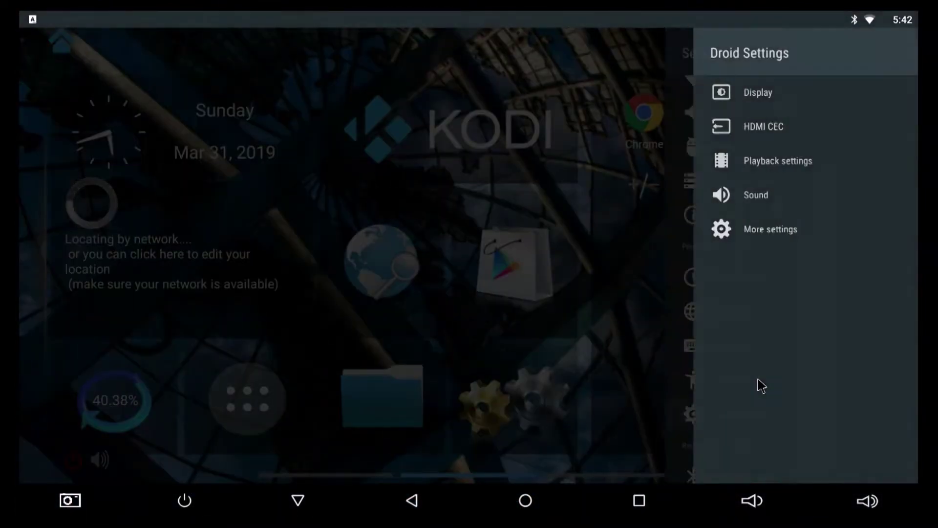
pyautogui.click(727, 234)
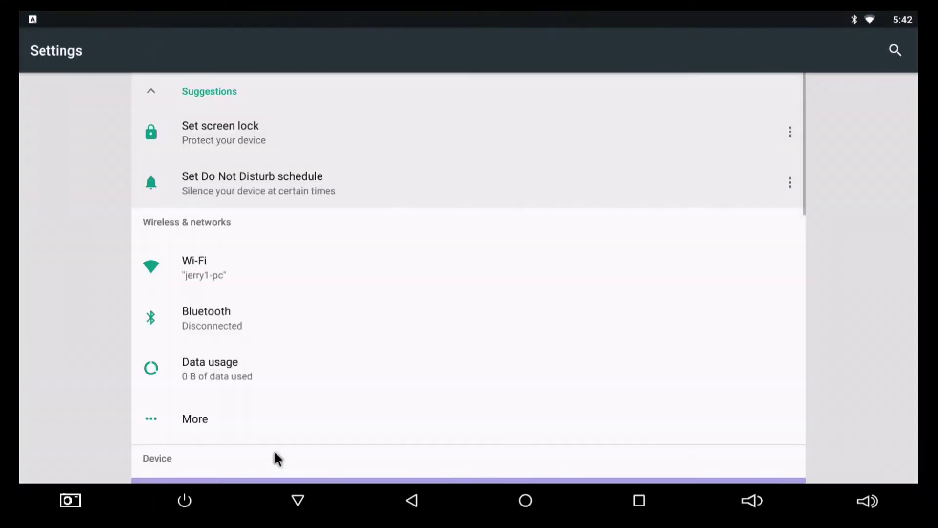
pyautogui.moveTo(45, 403); pyautogui.dragTo(22, 189)
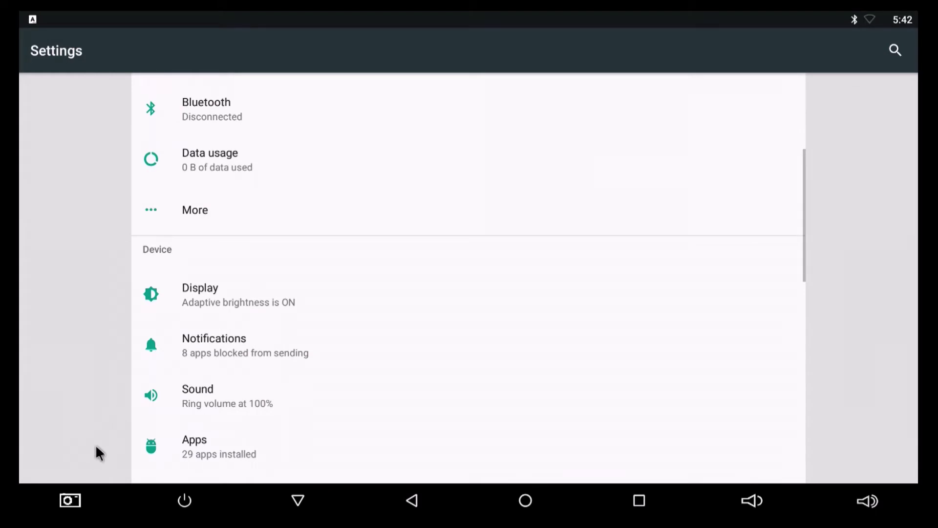
pyautogui.moveTo(95, 450); pyautogui.dragTo(27, 221)
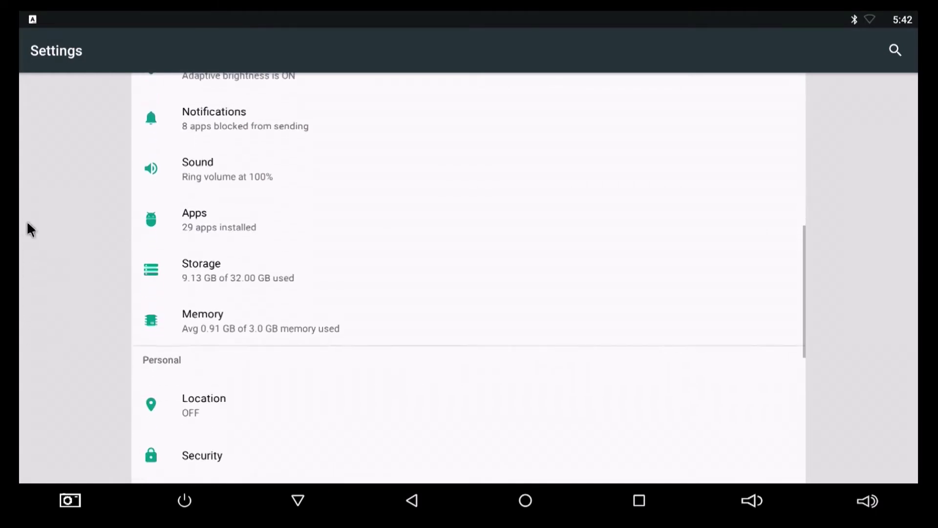
pyautogui.click(241, 398)
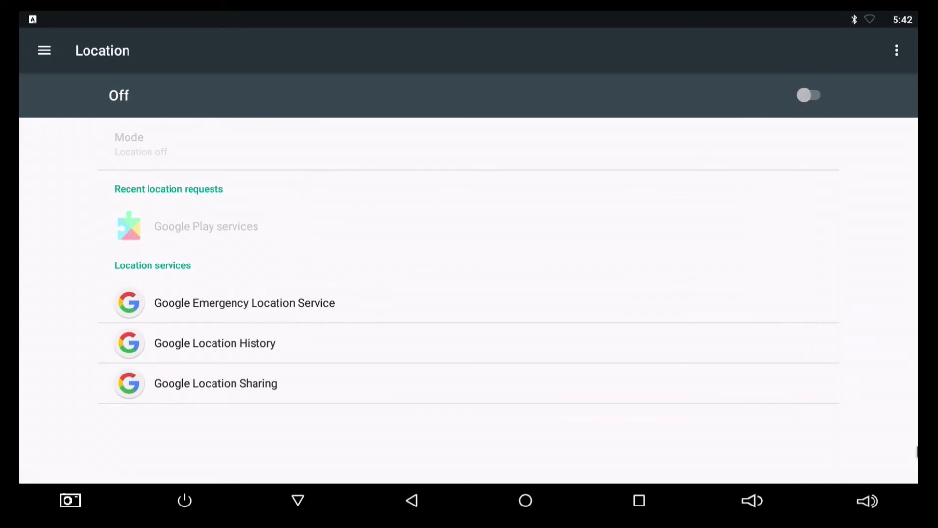
pyautogui.click(632, 506)
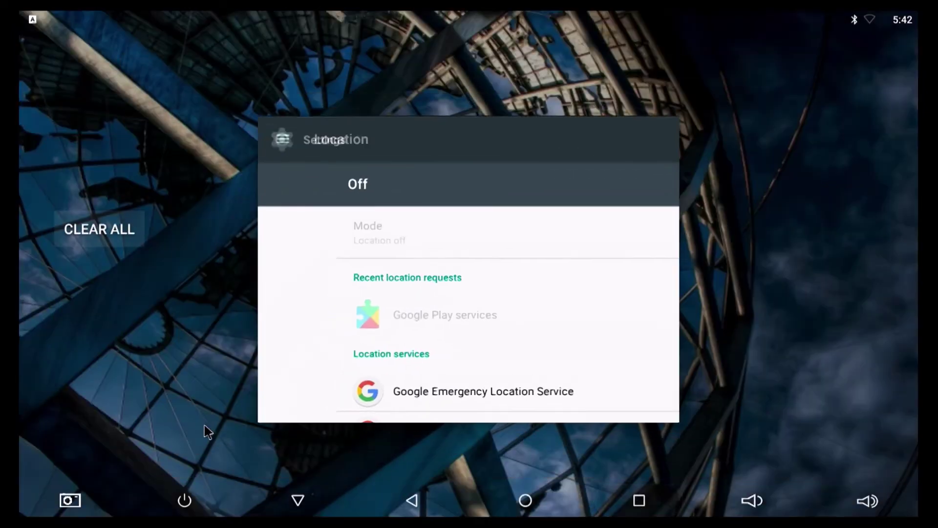
pyautogui.click(98, 229)
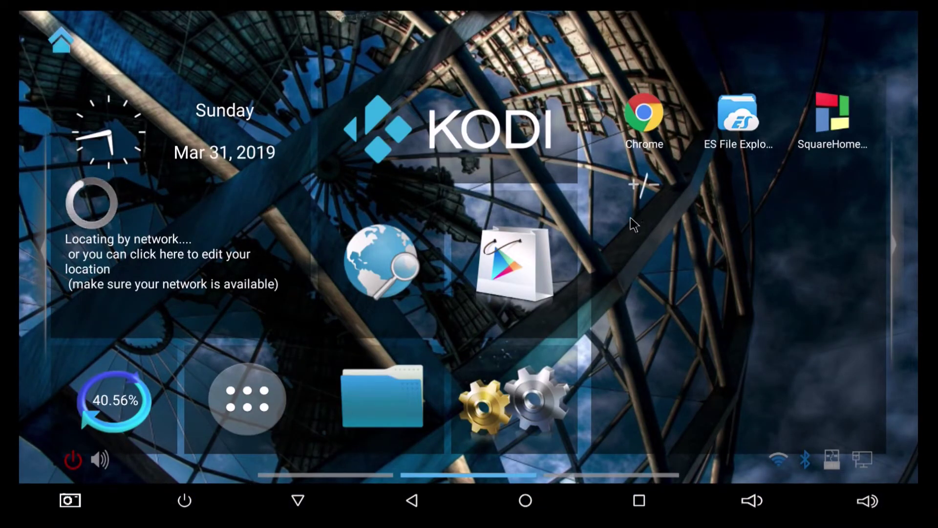
# - Launch the SquareHome launcher, then clear it from the recent apps
pyautogui.click(839, 138)
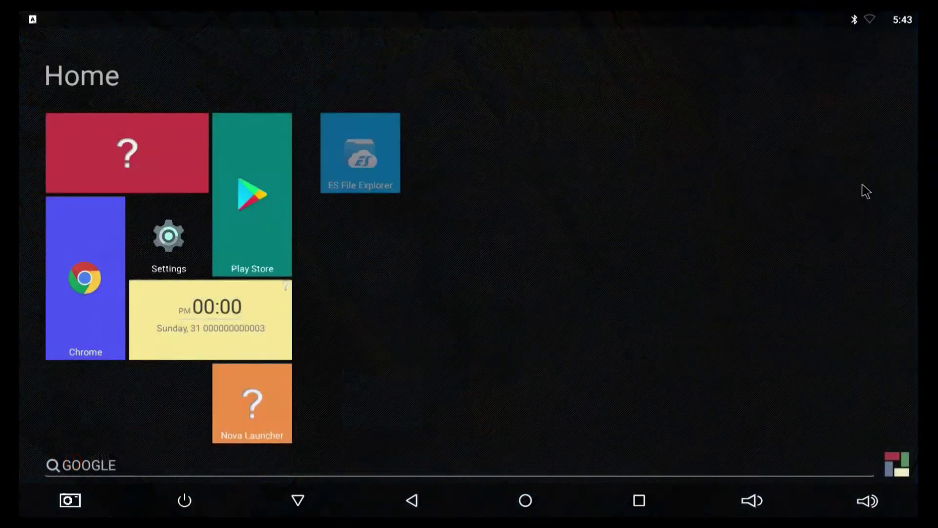
pyautogui.click(646, 508)
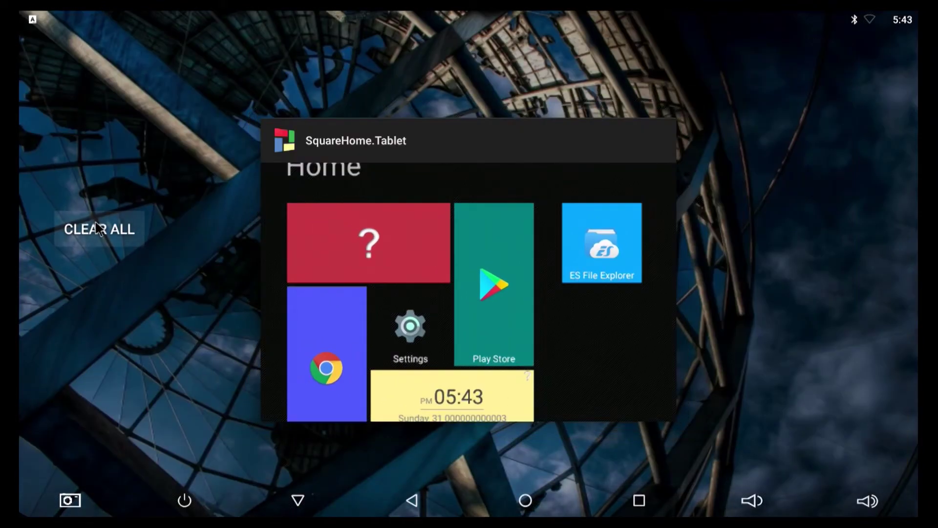
pyautogui.click(98, 229)
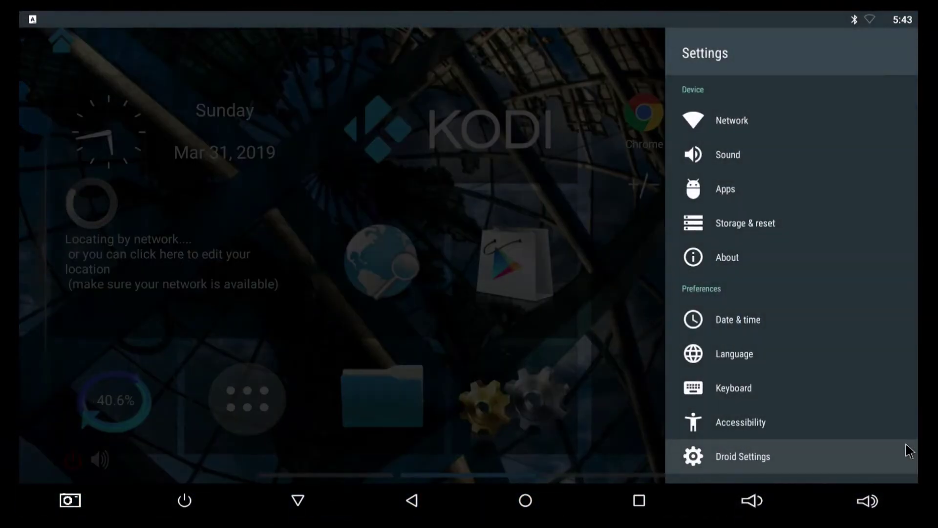
# - In Android Settings > Apps, make SquareHome.Tablet the default home app
pyautogui.click(746, 459)
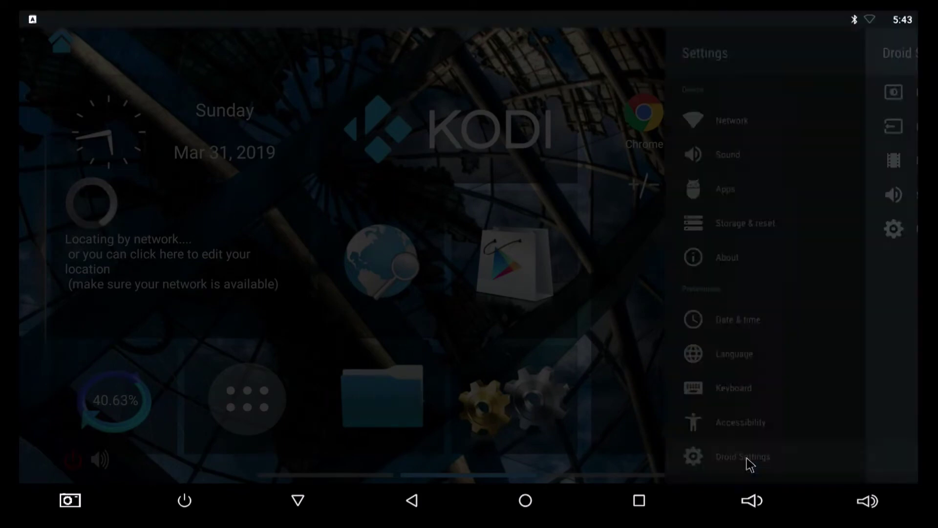
pyautogui.click(735, 238)
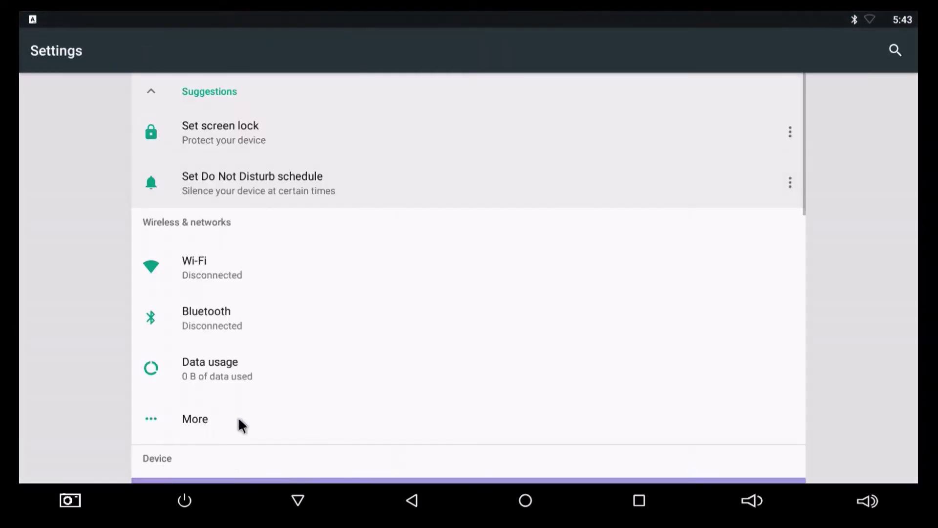
pyautogui.click(226, 380)
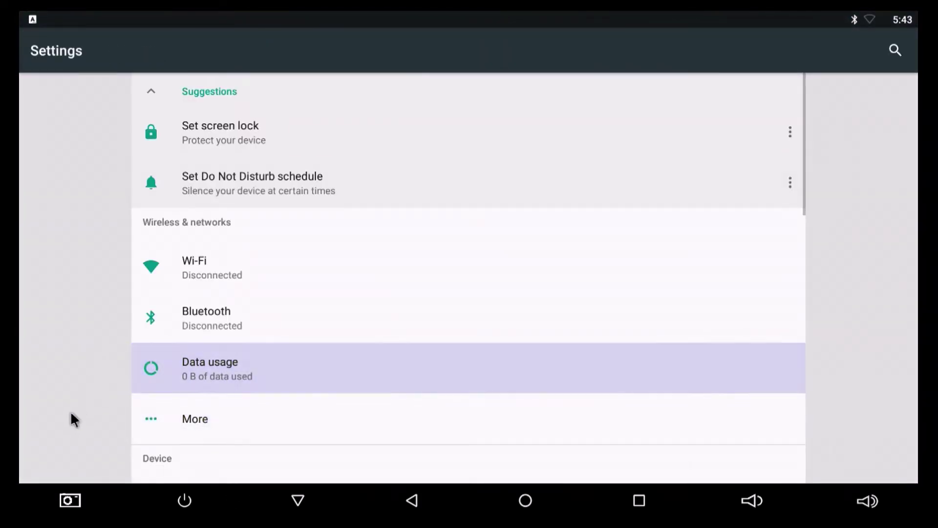
pyautogui.moveTo(75, 419); pyautogui.dragTo(43, 203)
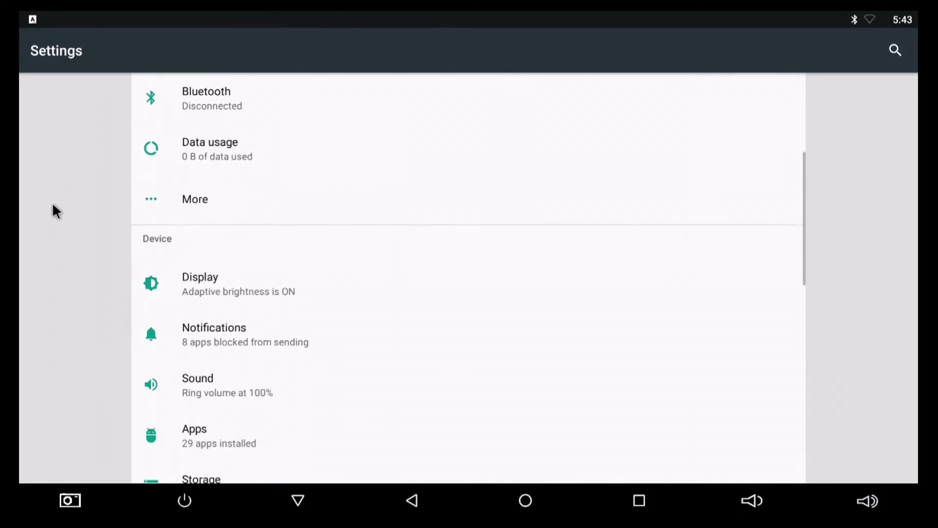
pyautogui.click(209, 429)
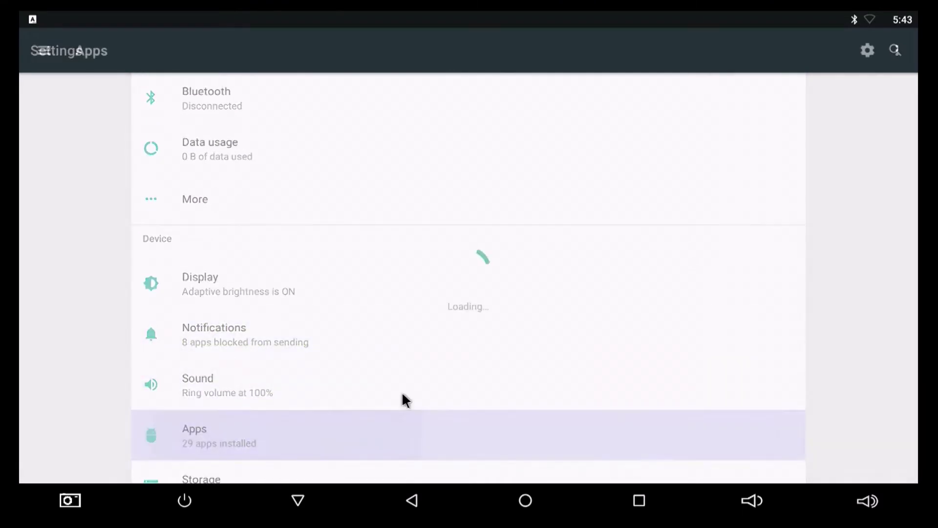
pyautogui.click(867, 50)
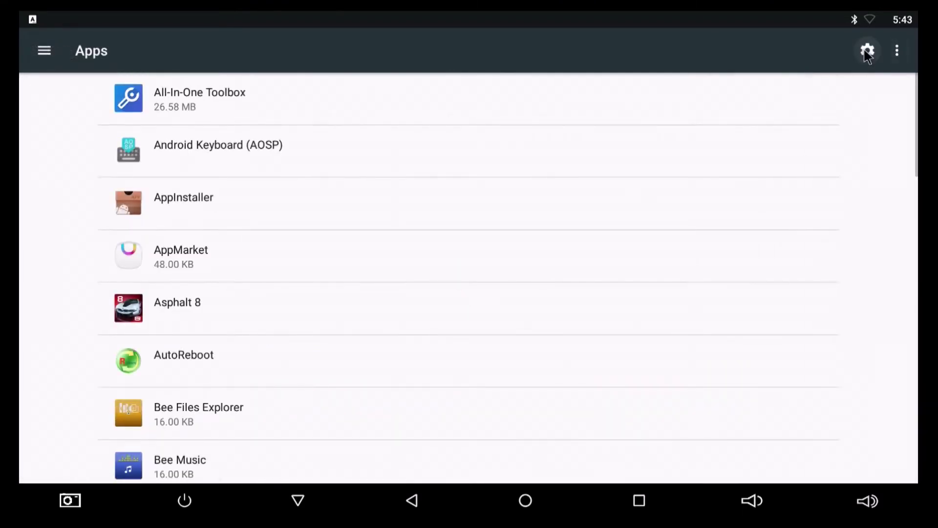
pyautogui.click(151, 240)
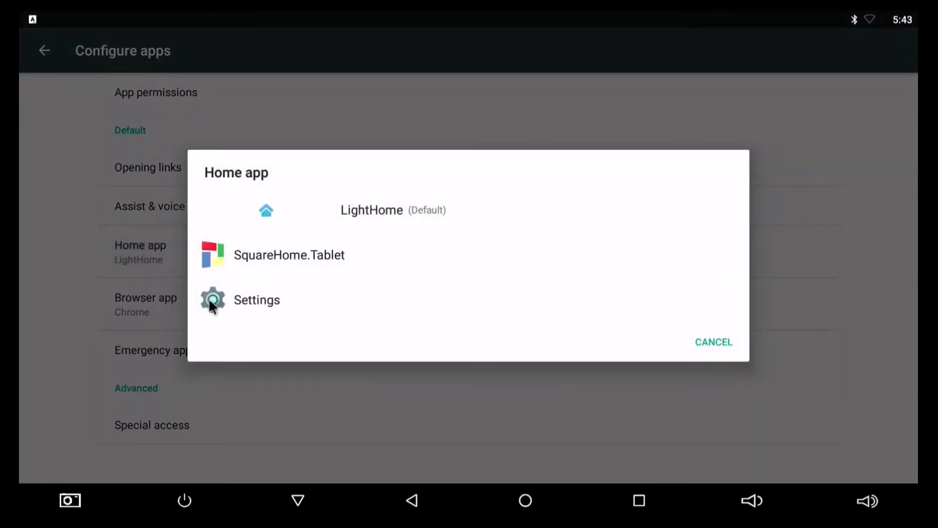
pyautogui.click(276, 255)
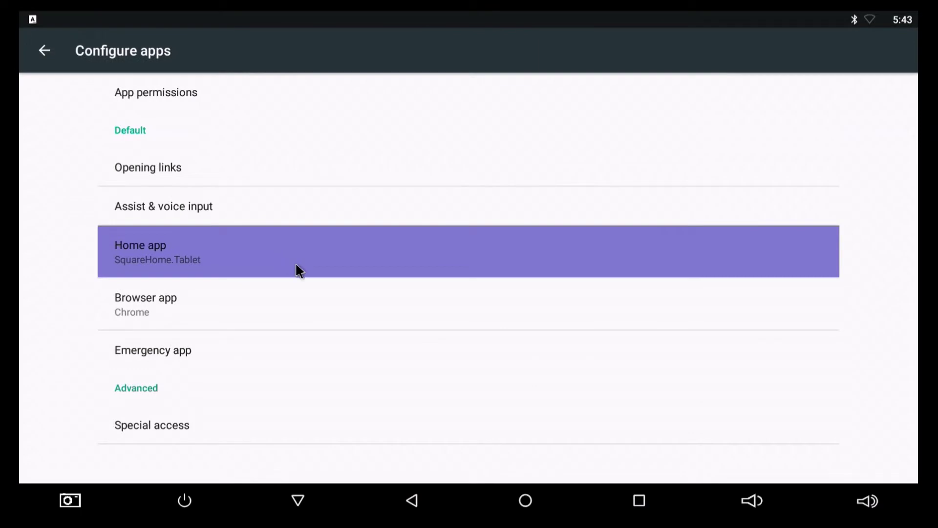
# - Clear all recent apps, including Settings, and return to the home screen
pyautogui.click(630, 503)
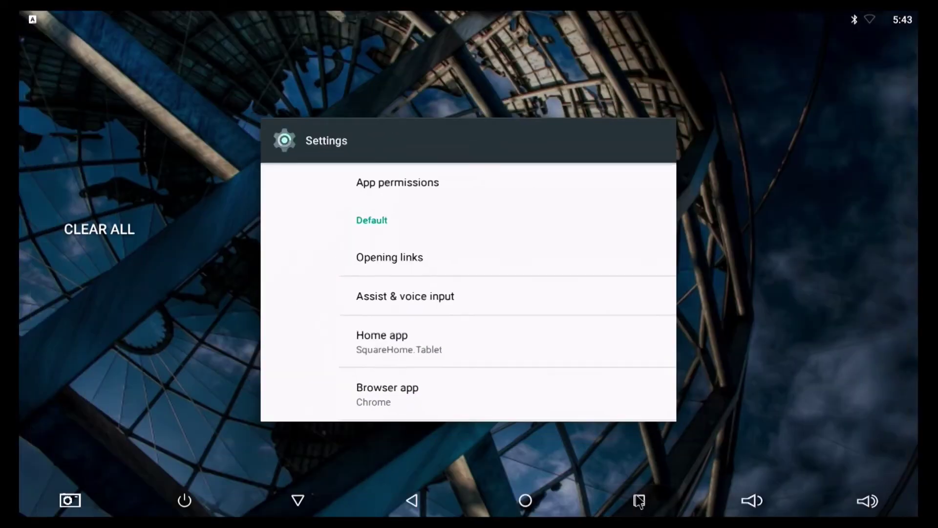
pyautogui.click(110, 213)
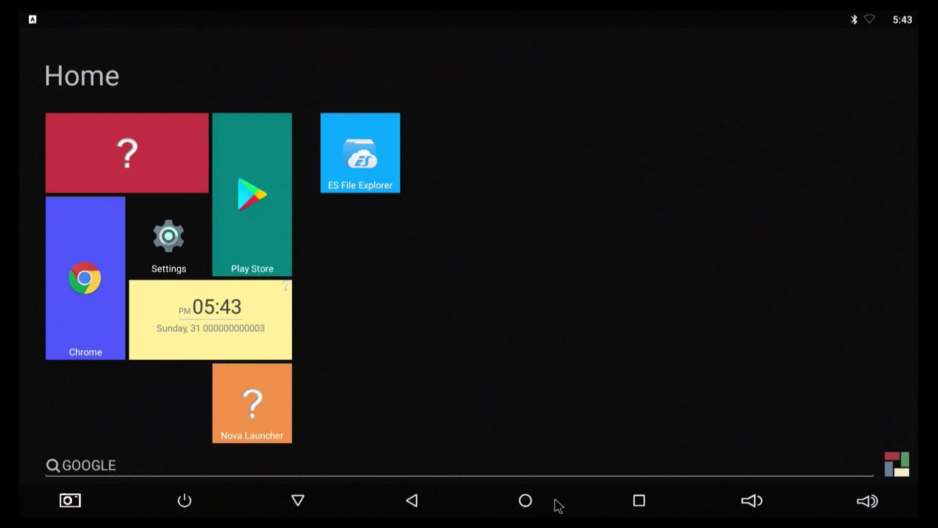
pyautogui.click(526, 501)
# - Copy Lighthome.apk from the Download folder and browse to the device root '/'
pyautogui.click(369, 174)
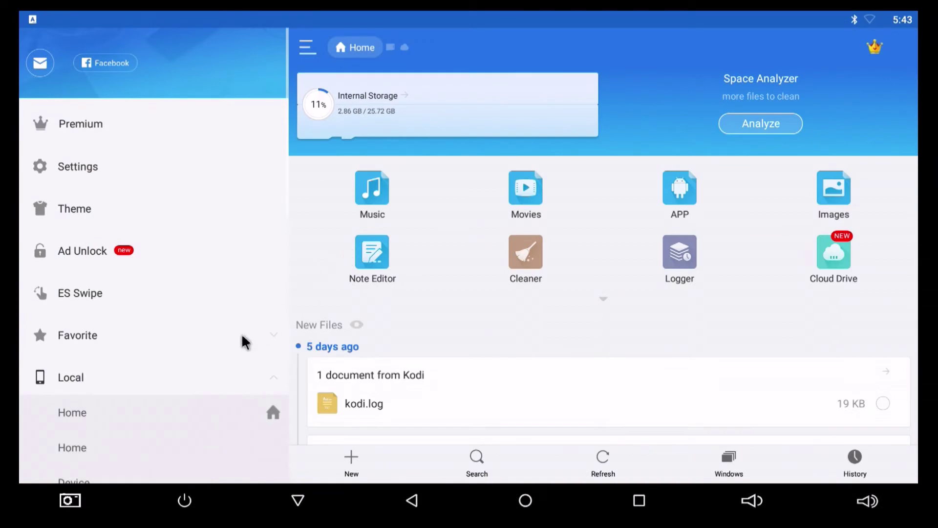
pyautogui.moveTo(116, 420); pyautogui.dragTo(127, 221)
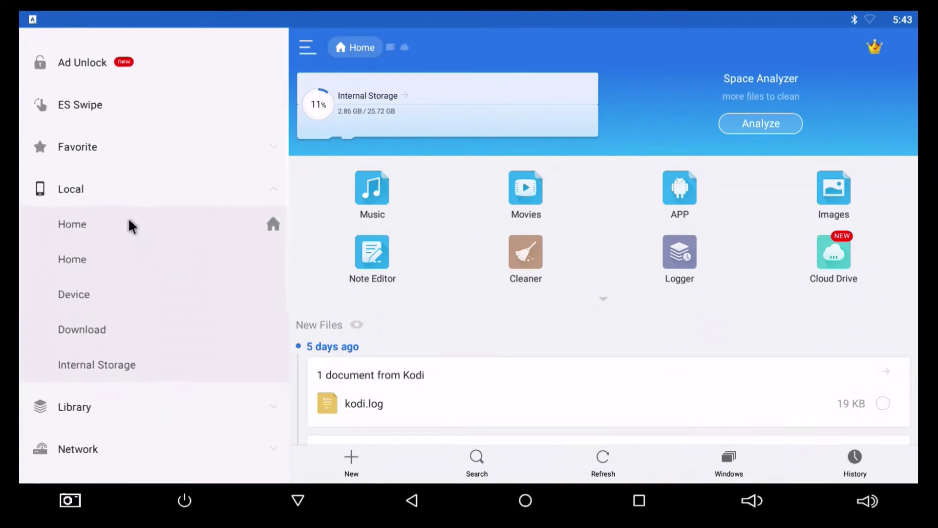
pyautogui.click(92, 336)
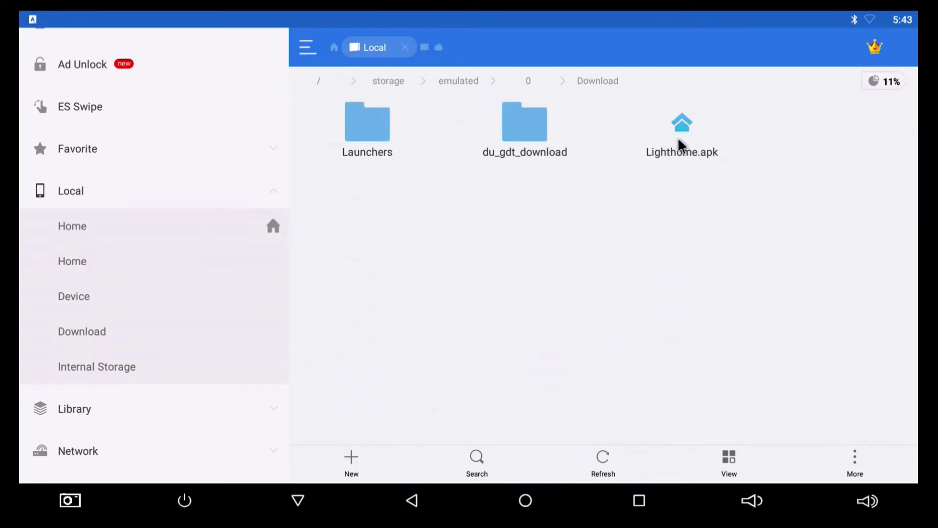
pyautogui.moveTo(680, 136); pyautogui.dragTo(681, 134)
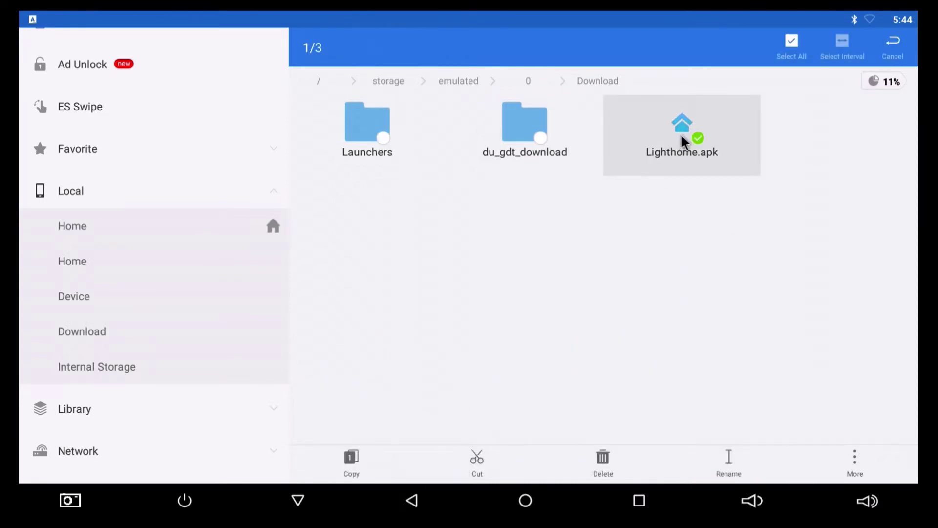
pyautogui.click(347, 455)
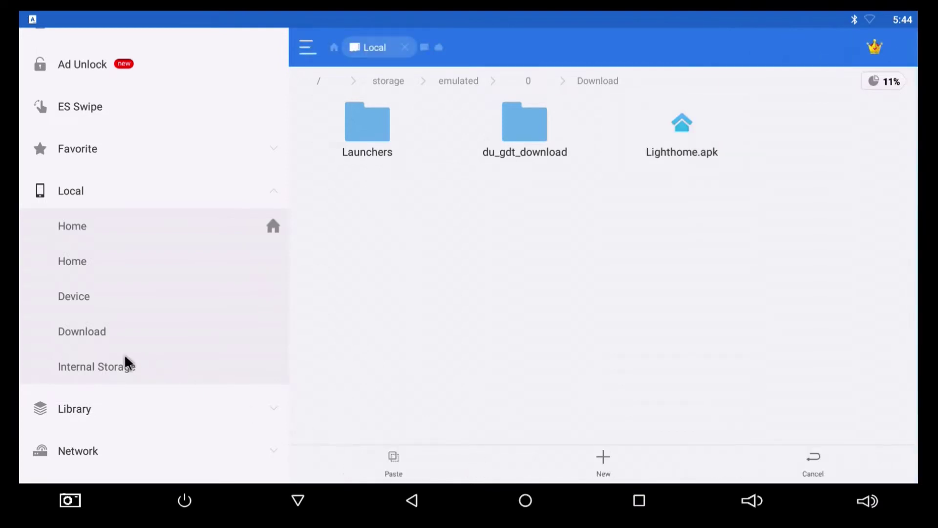
pyautogui.click(82, 295)
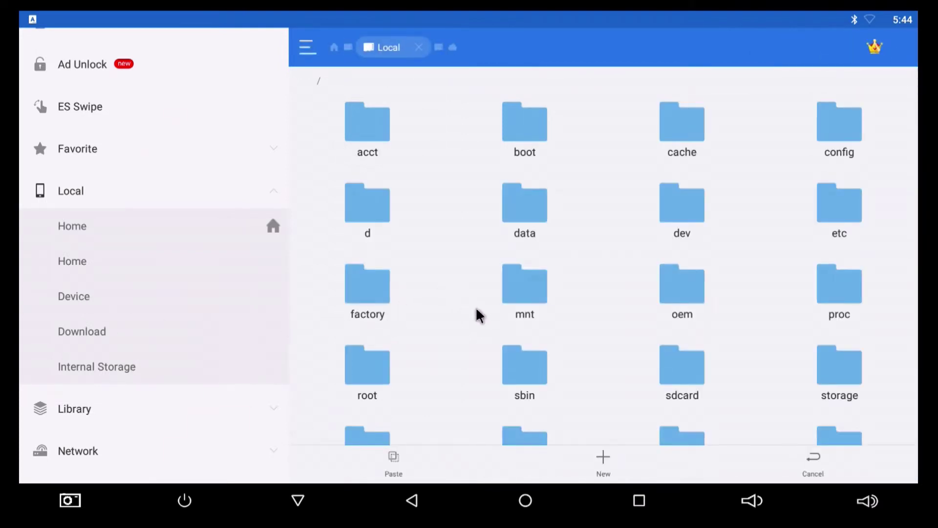
# - Navigate to /system/app/Lighthome and select the existing Lighthome.apk
pyautogui.moveTo(452, 357); pyautogui.dragTo(461, 216)
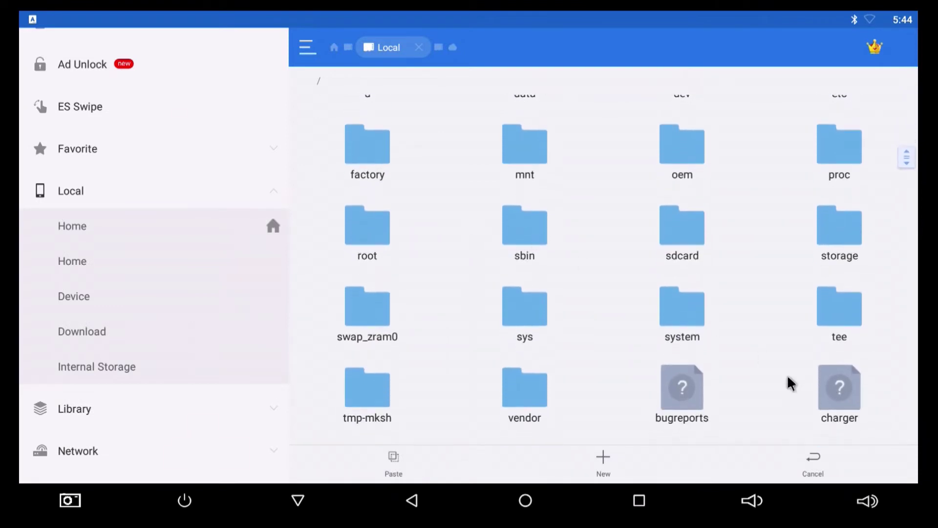
pyautogui.click(676, 304)
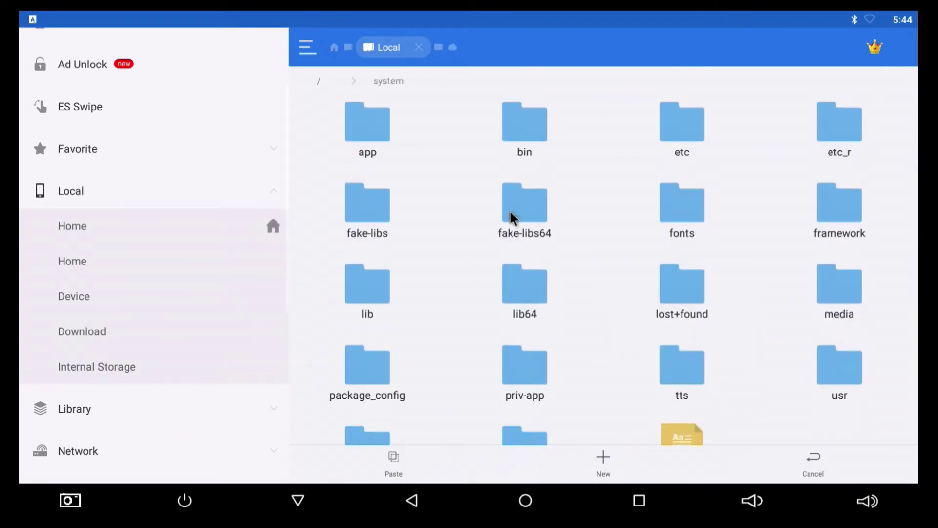
pyautogui.click(376, 125)
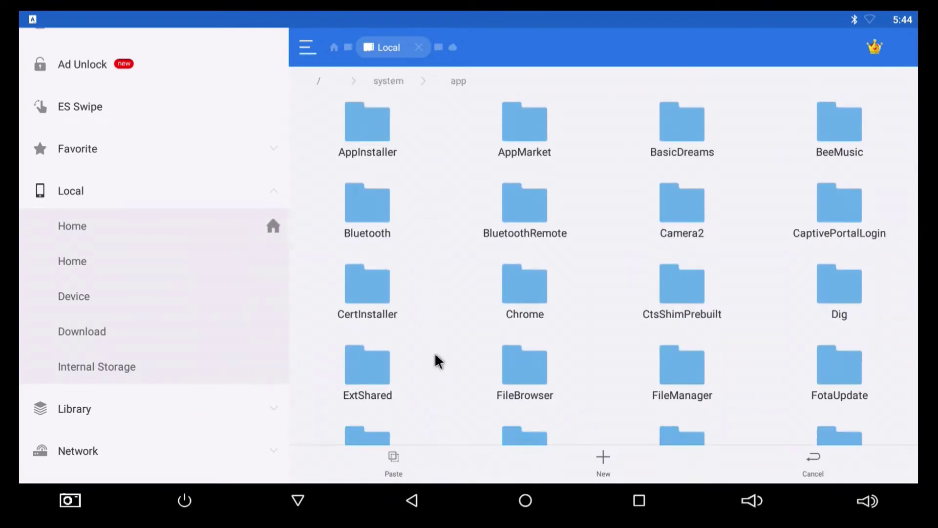
pyautogui.moveTo(432, 366); pyautogui.dragTo(433, 192)
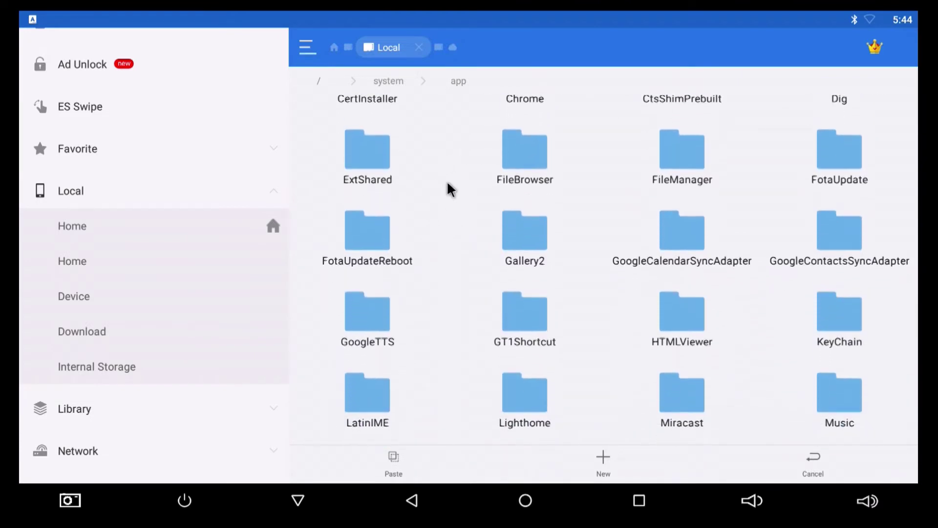
pyautogui.click(531, 393)
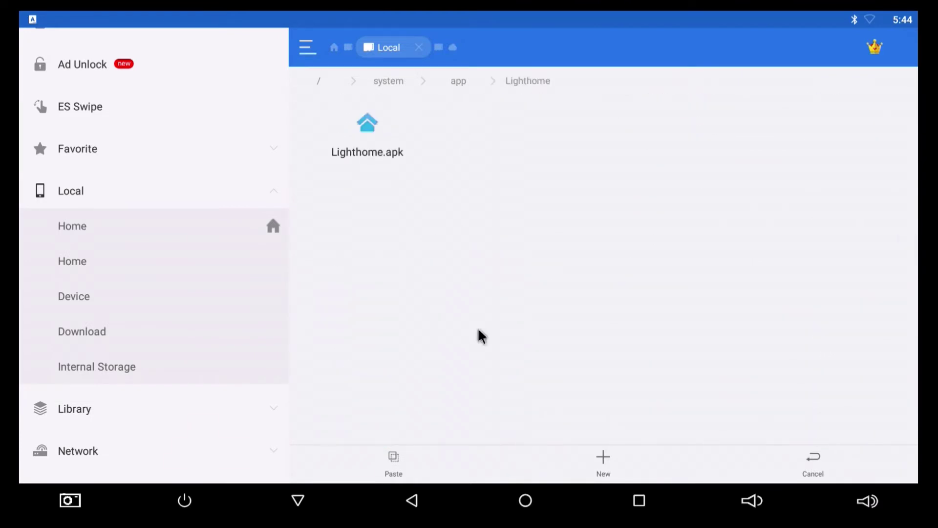
pyautogui.click(362, 142)
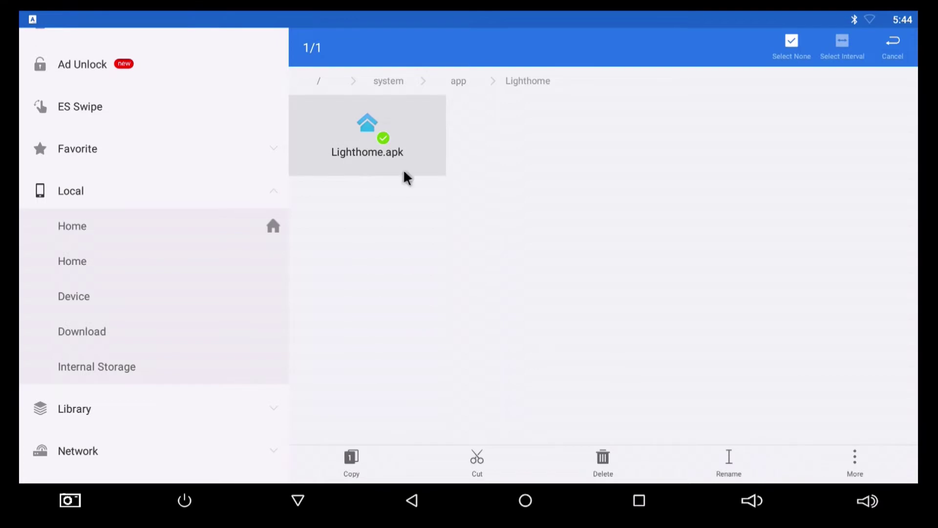
# - Rename the existing Lighthome.apk to oldLighthome.apk by adding the 'old' prefix
pyautogui.click(728, 472)
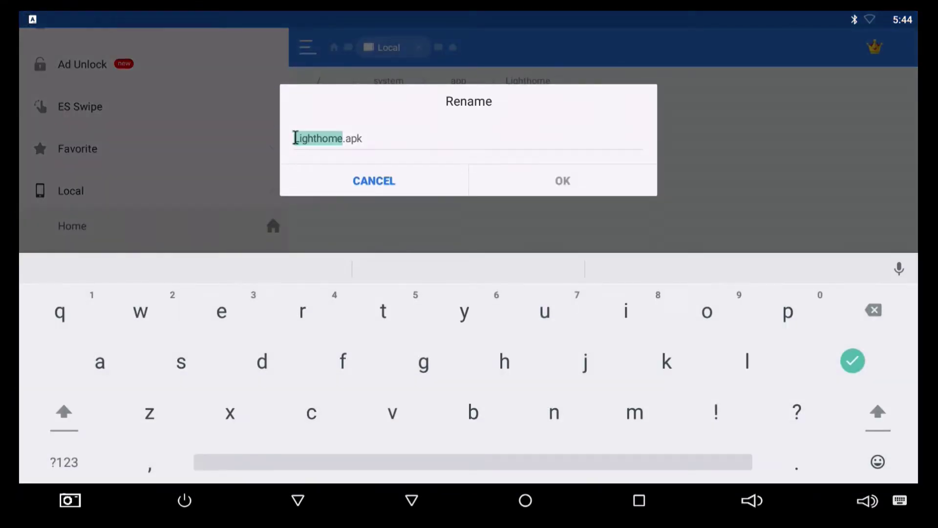
pyautogui.click(296, 138)
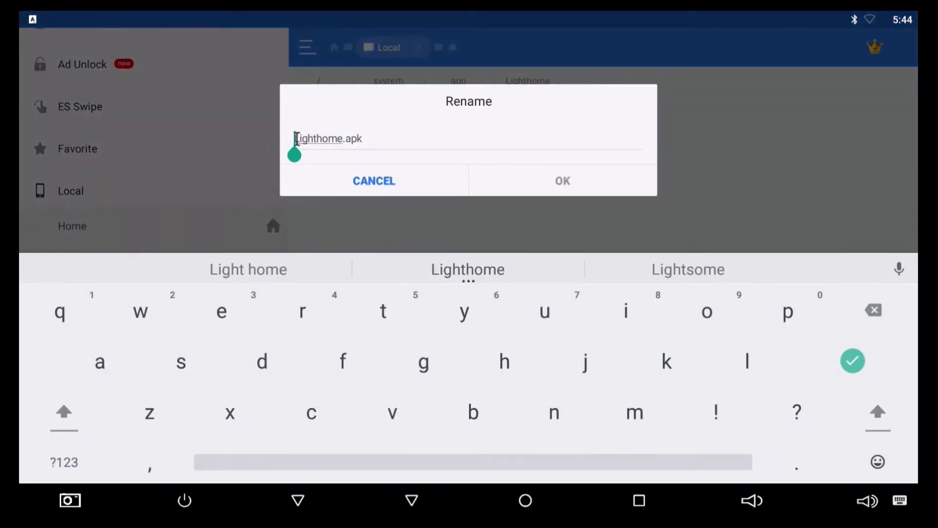
pyautogui.click(707, 315)
pyautogui.click(755, 367)
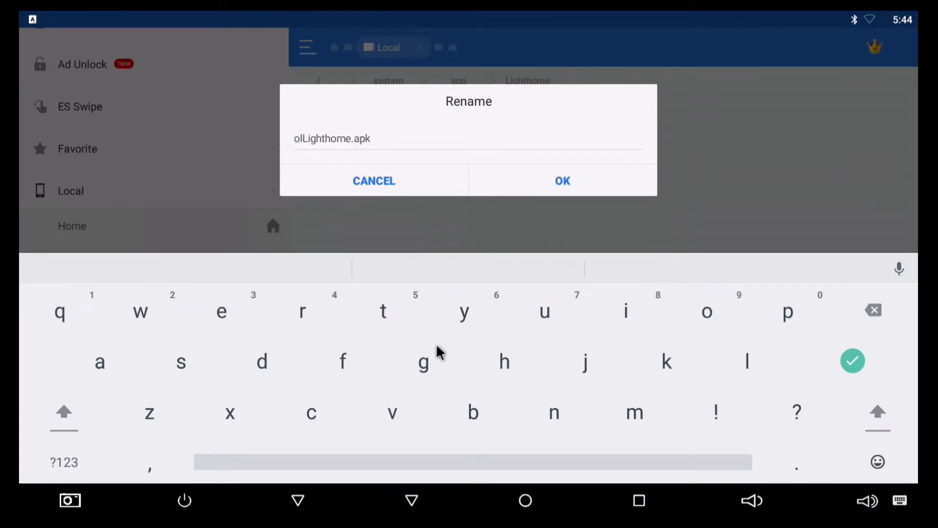
pyautogui.click(263, 362)
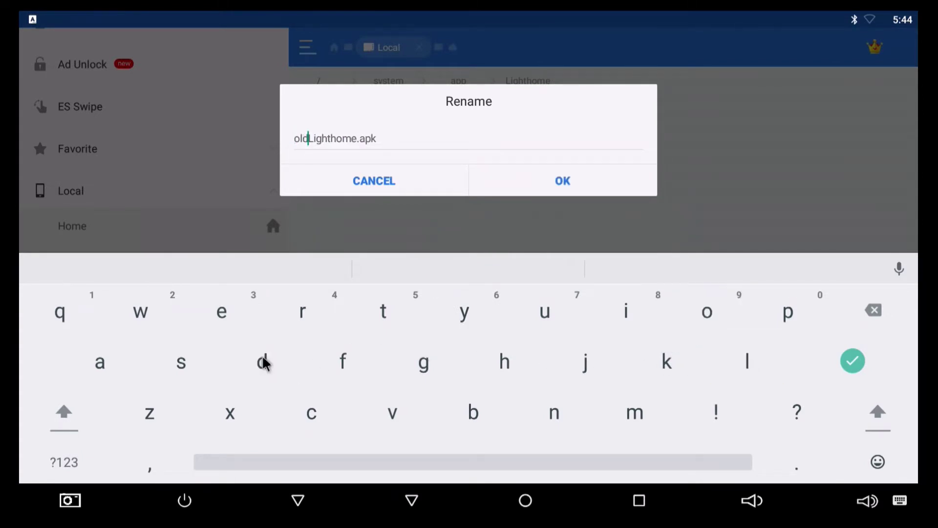
pyautogui.click(576, 181)
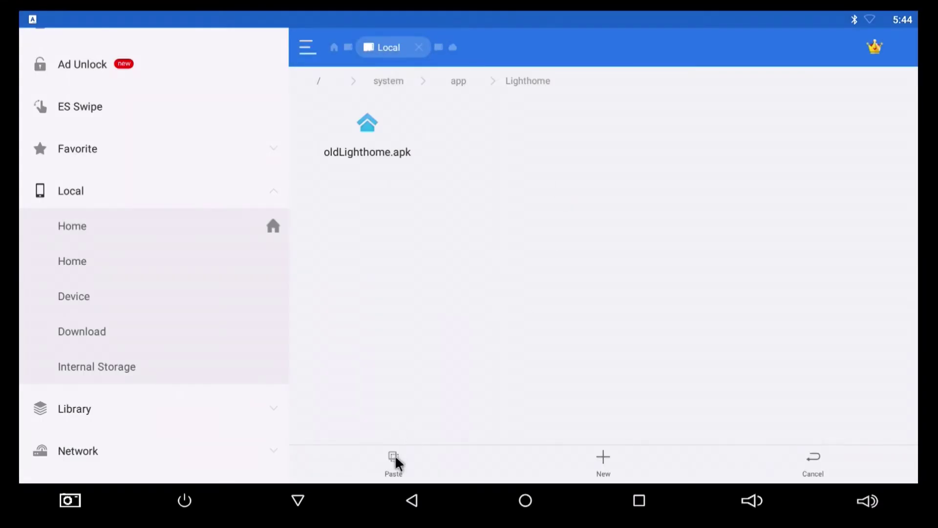
# - Paste the copied Lighthome.apk here and set its permissions to rw-r--r-- in Properties
pyautogui.click(393, 462)
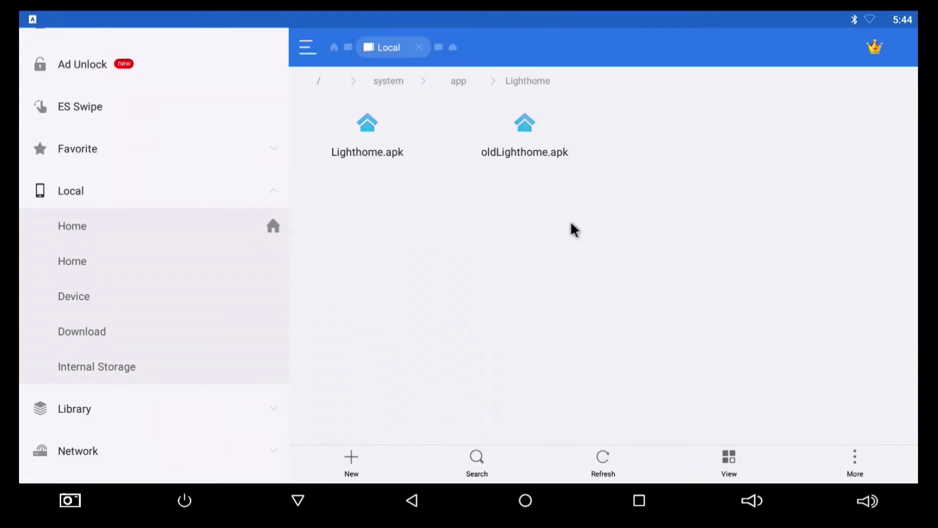
pyautogui.click(360, 132)
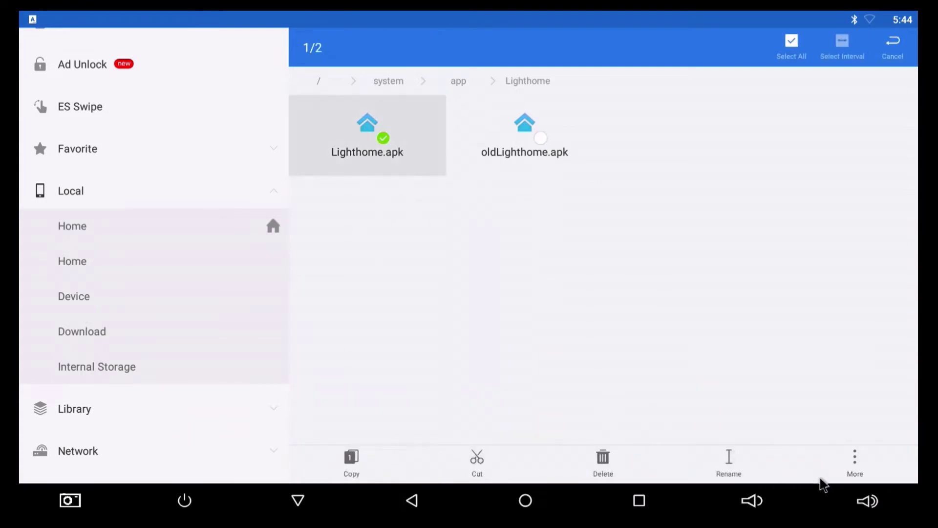
pyautogui.click(867, 465)
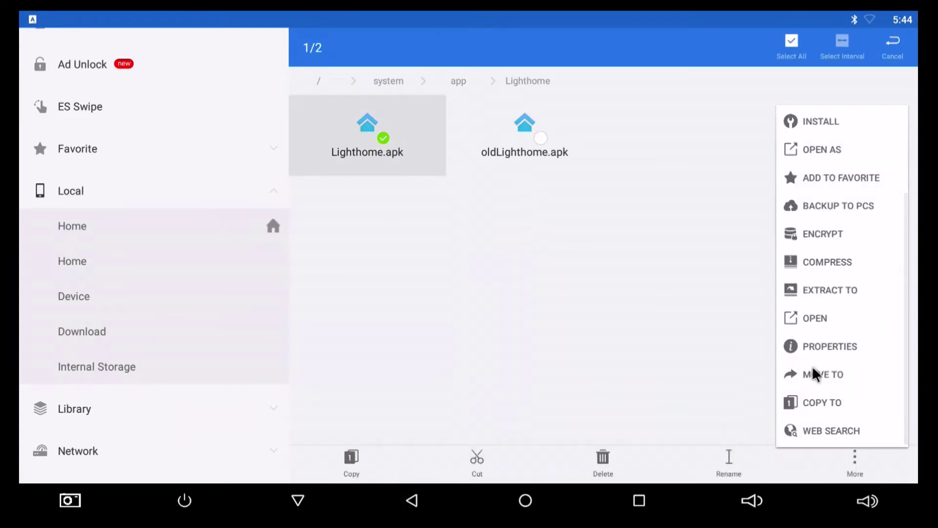
pyautogui.click(819, 344)
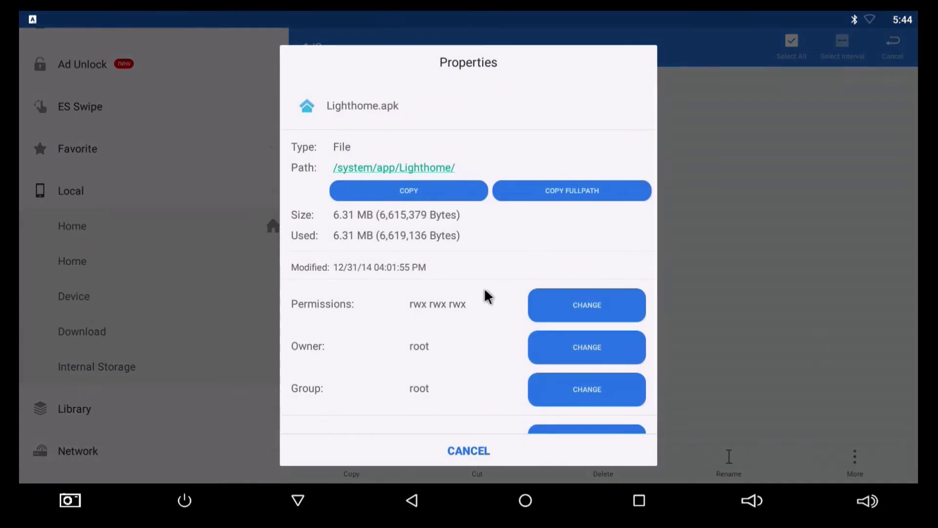
pyautogui.click(555, 305)
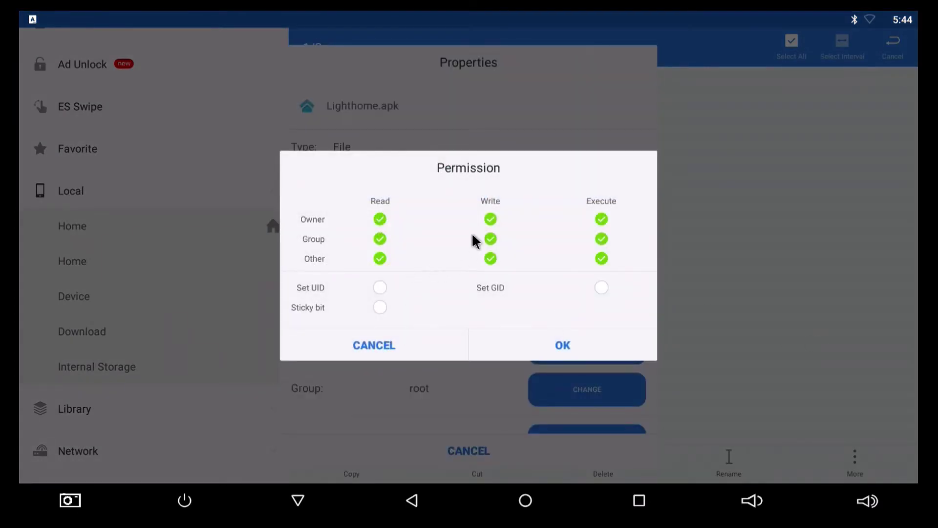
pyautogui.click(490, 258)
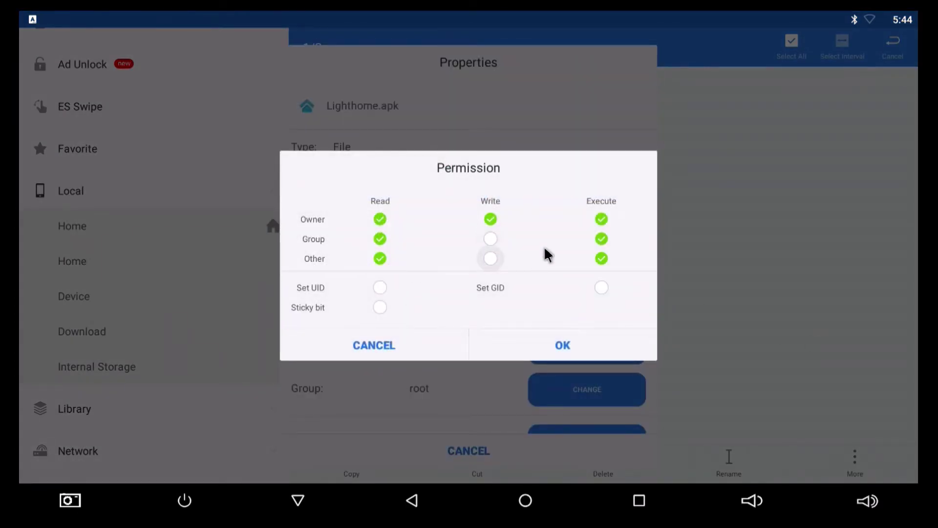
pyautogui.click(603, 221)
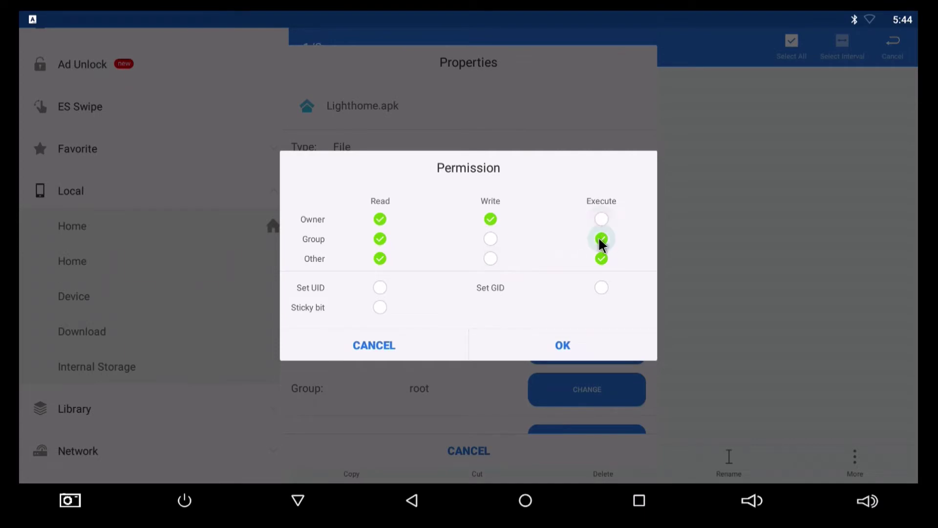
pyautogui.click(602, 258)
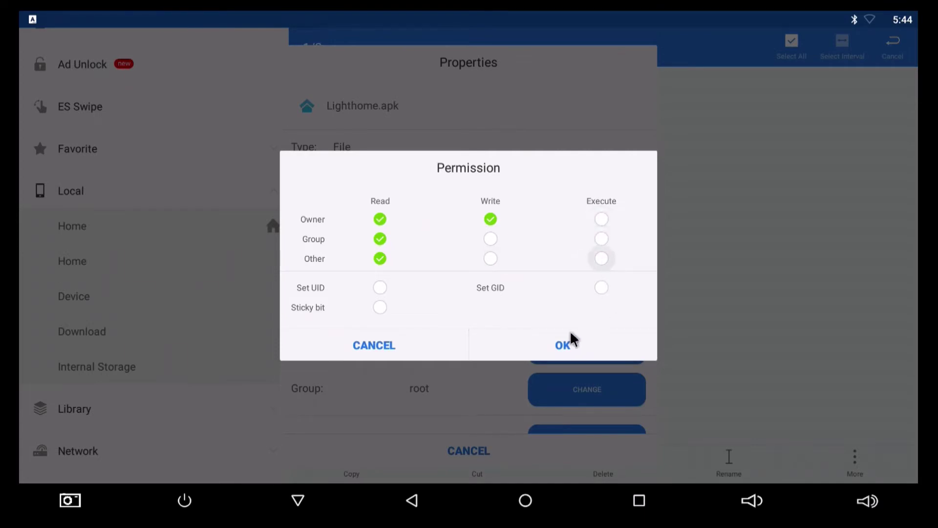
pyautogui.click(557, 346)
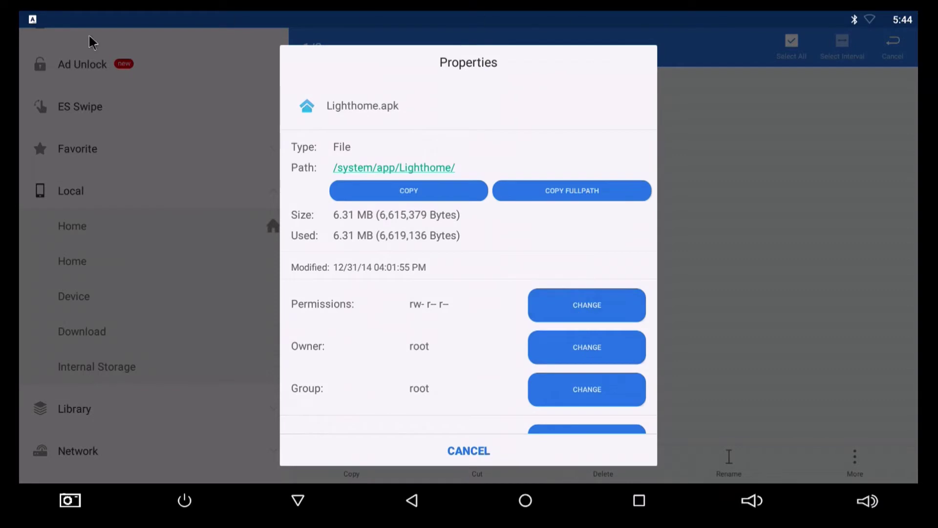
pyautogui.click(460, 451)
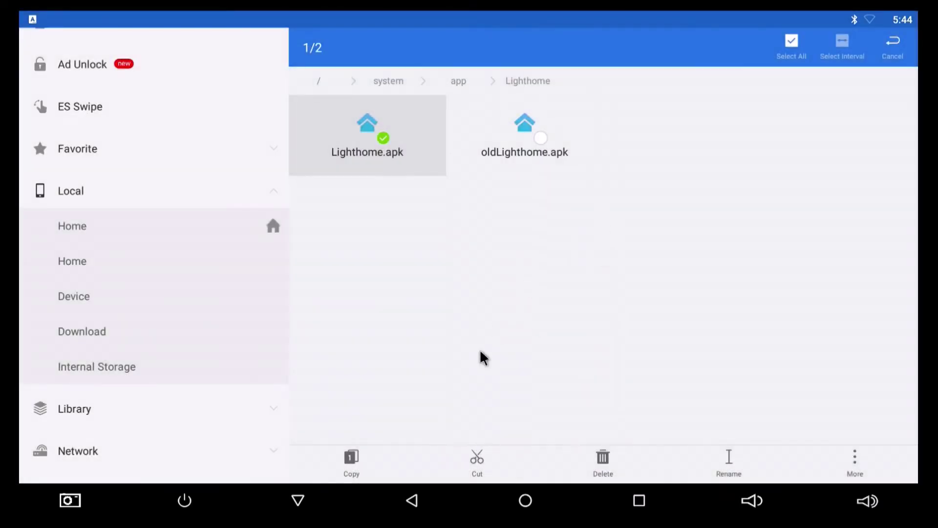
pyautogui.click(416, 510)
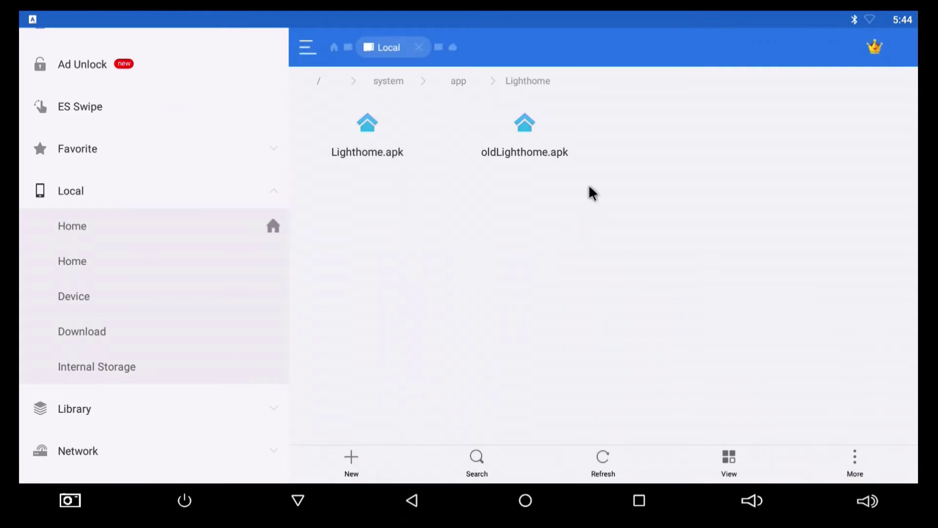
# - Cut oldLighthome.apk and paste it into Download, then return to the Lighthome folder tab
pyautogui.click(535, 141)
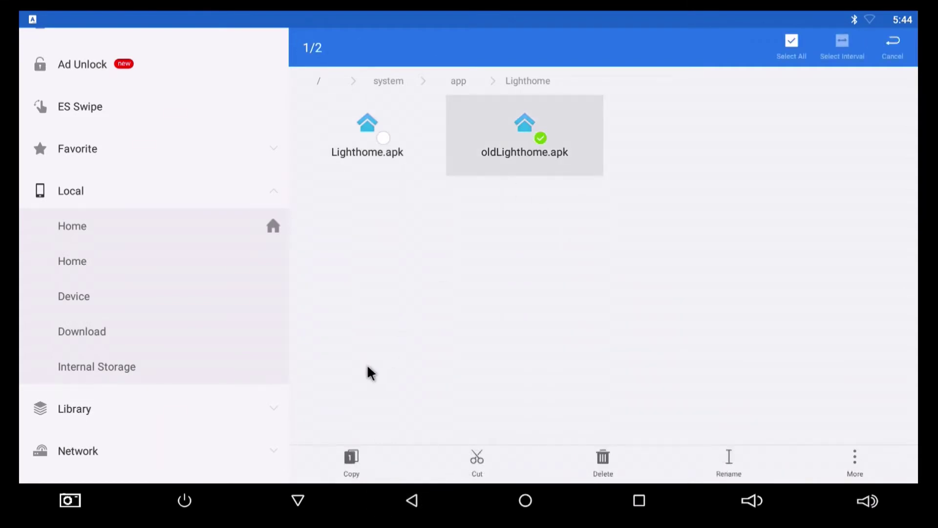
pyautogui.click(477, 462)
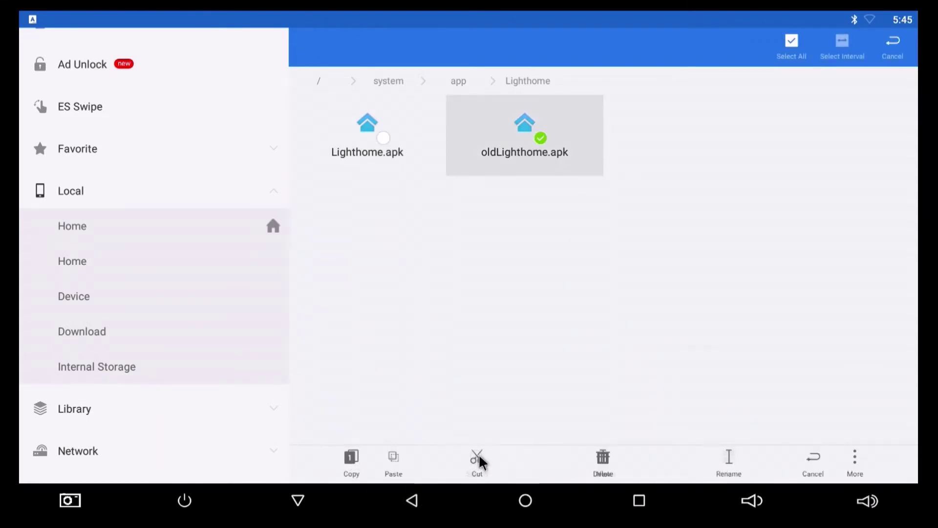
pyautogui.click(99, 334)
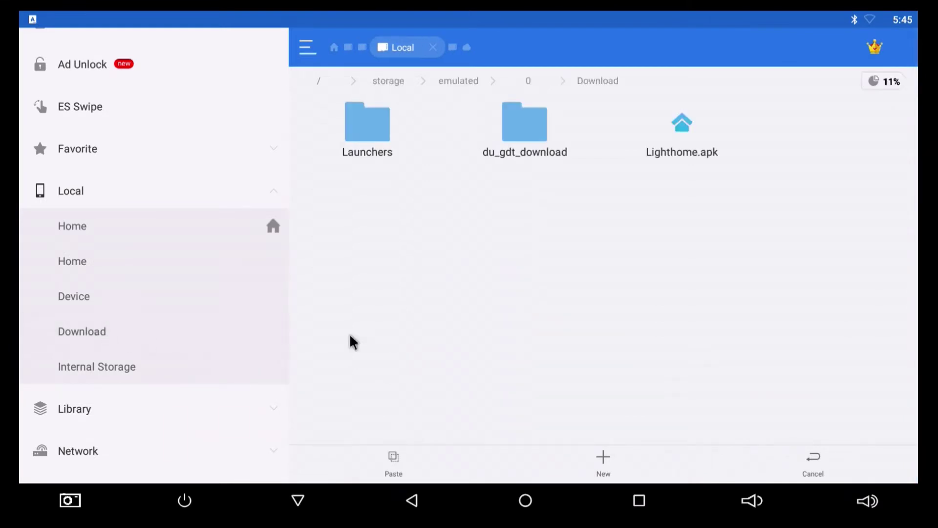
pyautogui.click(392, 457)
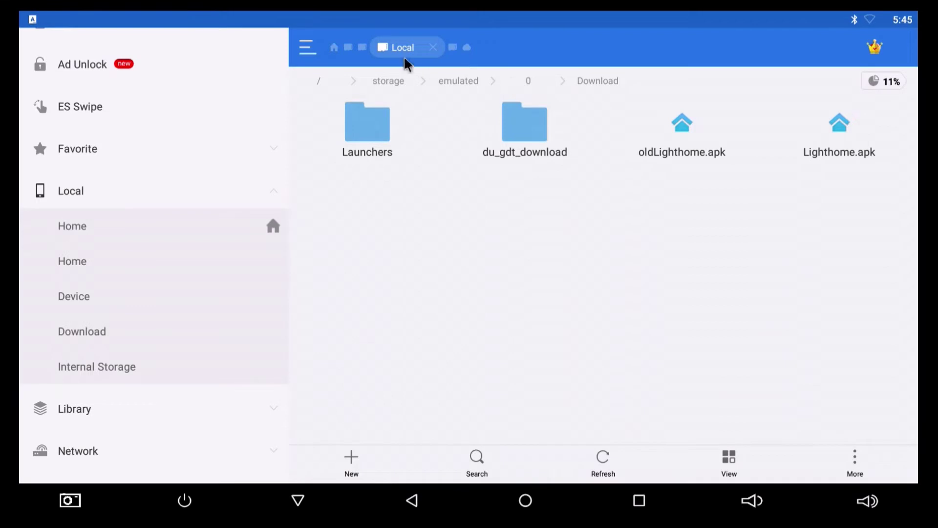
pyautogui.click(362, 48)
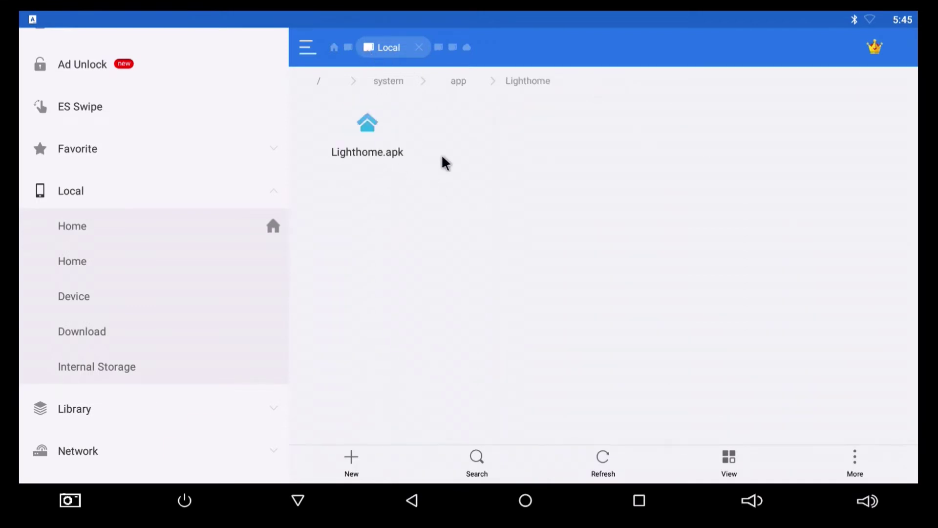
pyautogui.click(638, 500)
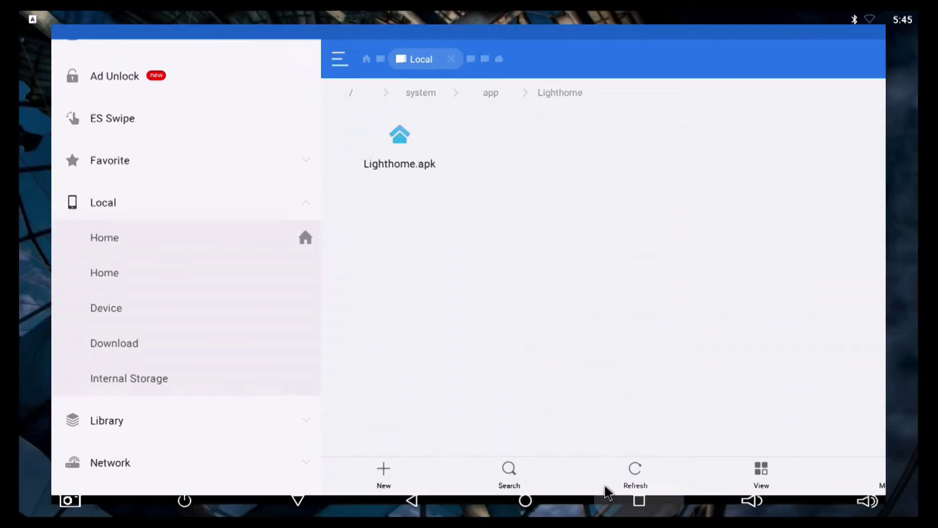
# - Clear all recent apps and reboot the TV box from the power options
pyautogui.click(126, 233)
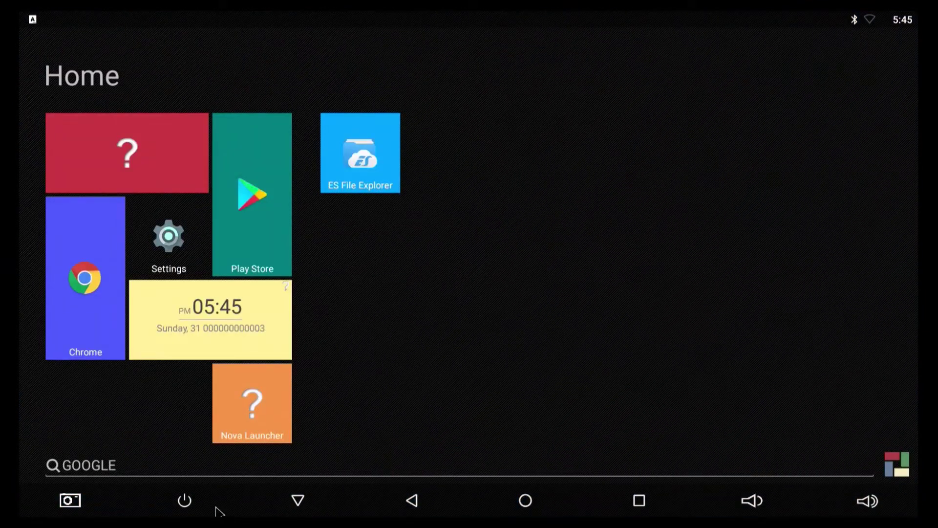
pyautogui.click(185, 503)
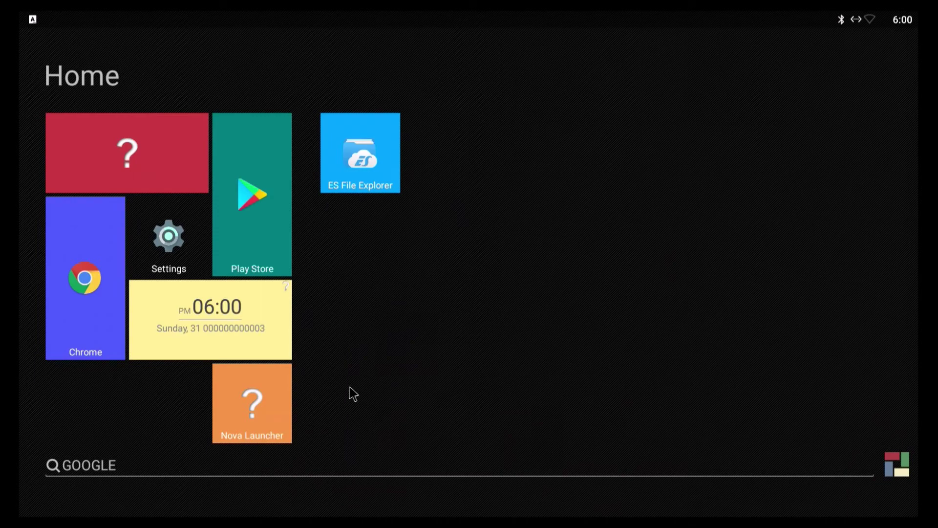
pyautogui.click(243, 233)
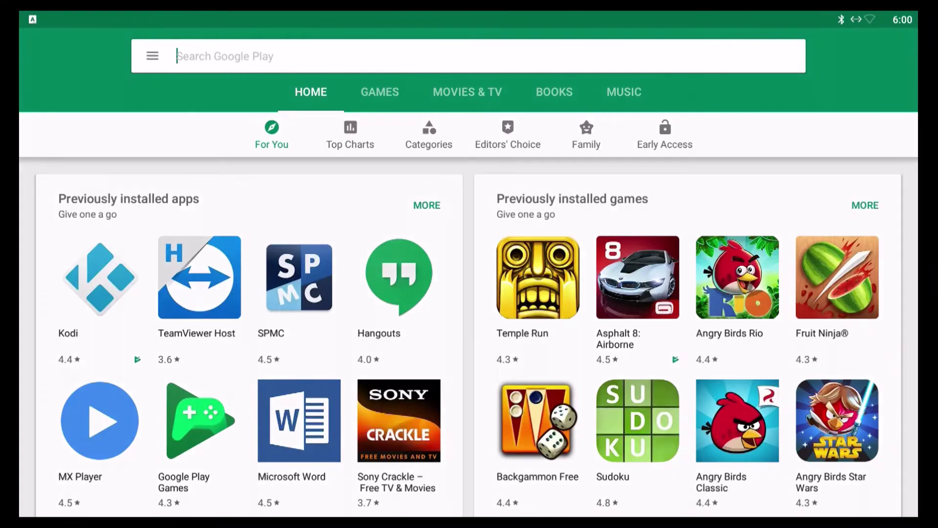
# - Search the Play Store for 'nova' and install Nova Launcher, then go home
pyautogui.click(227, 54)
pyautogui.click(181, 97)
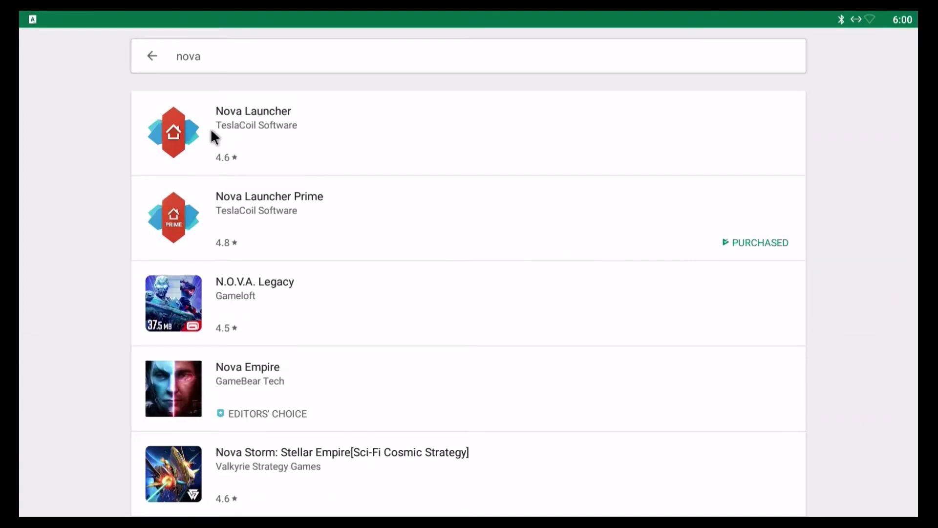
pyautogui.click(253, 140)
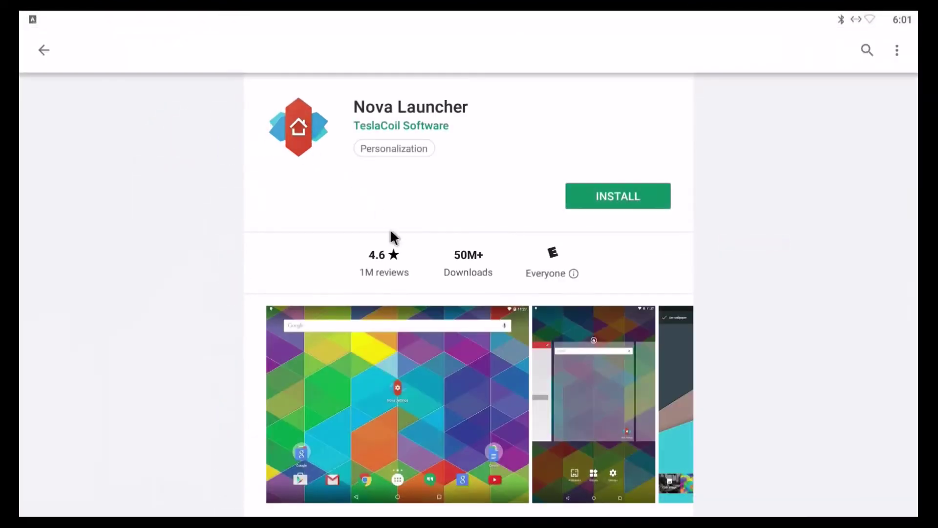
pyautogui.click(597, 191)
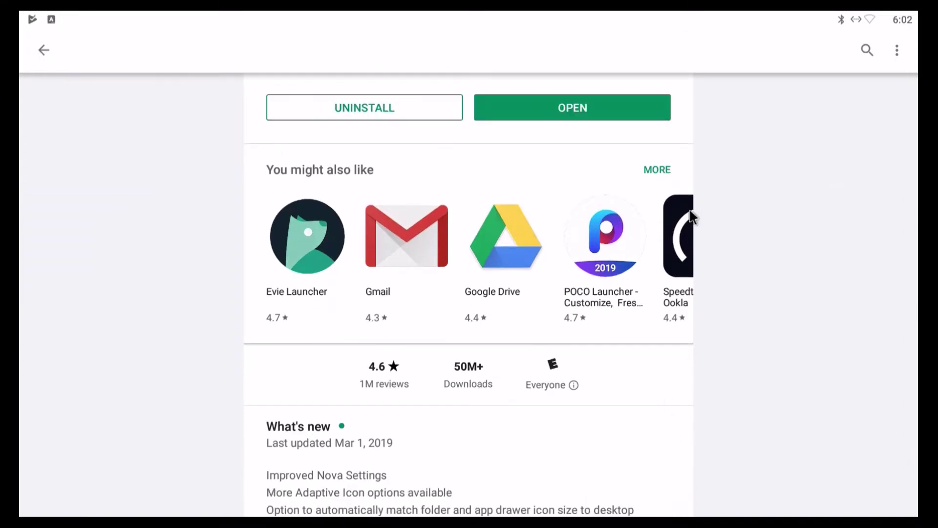
pyautogui.scroll(-15, 680, 357)
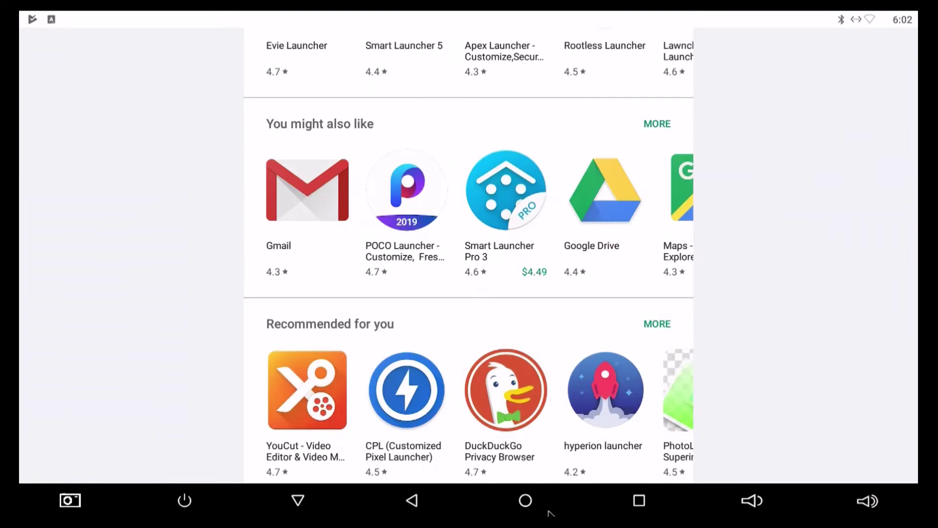
pyautogui.click(525, 500)
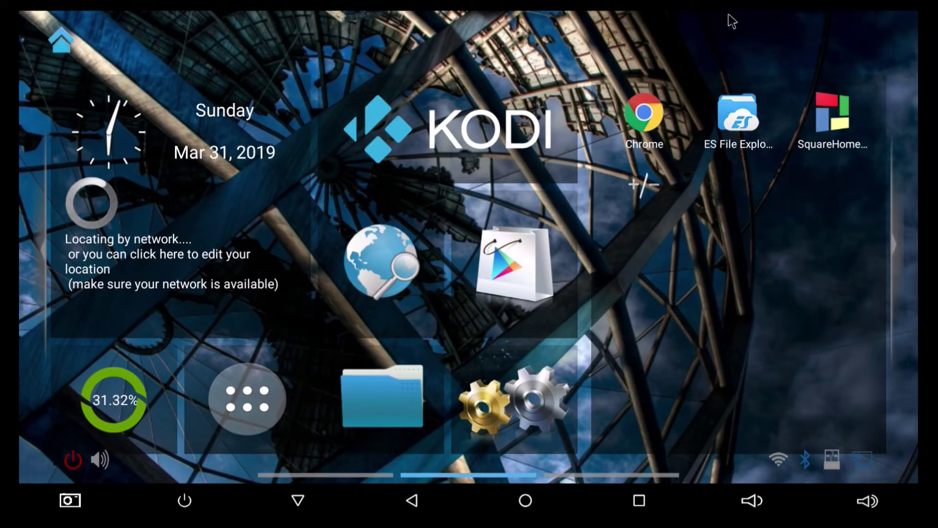
# - Bring up the wallpaper choices from the home screen, then dismiss them with Back
pyautogui.click(679, 281)
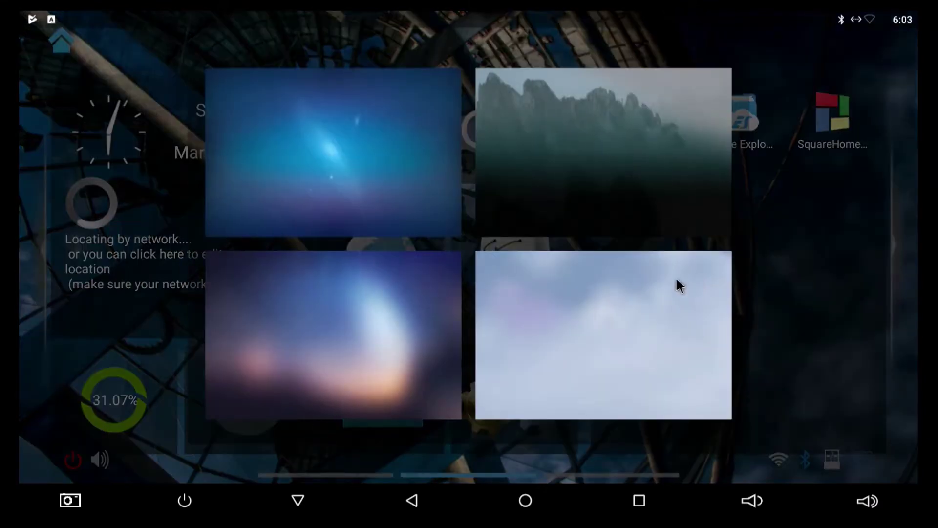
pyautogui.rightClick(342, 179)
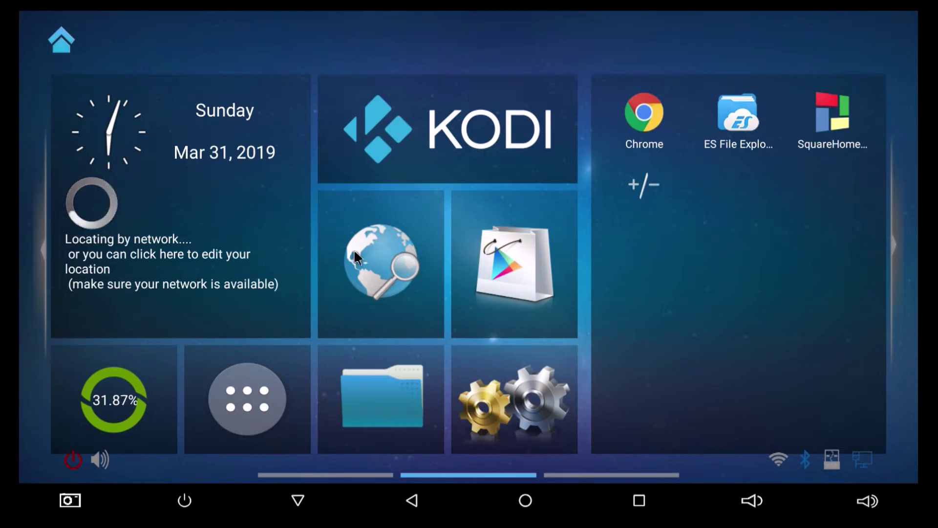
# - Enter Torrance as the clock widget's weather city and confirm it with OK
pyautogui.click(183, 214)
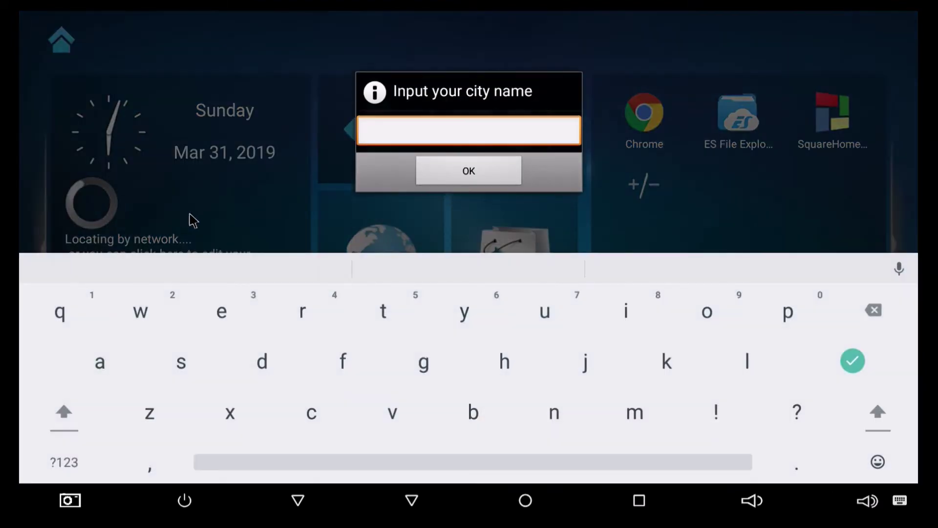
pyautogui.click(378, 315)
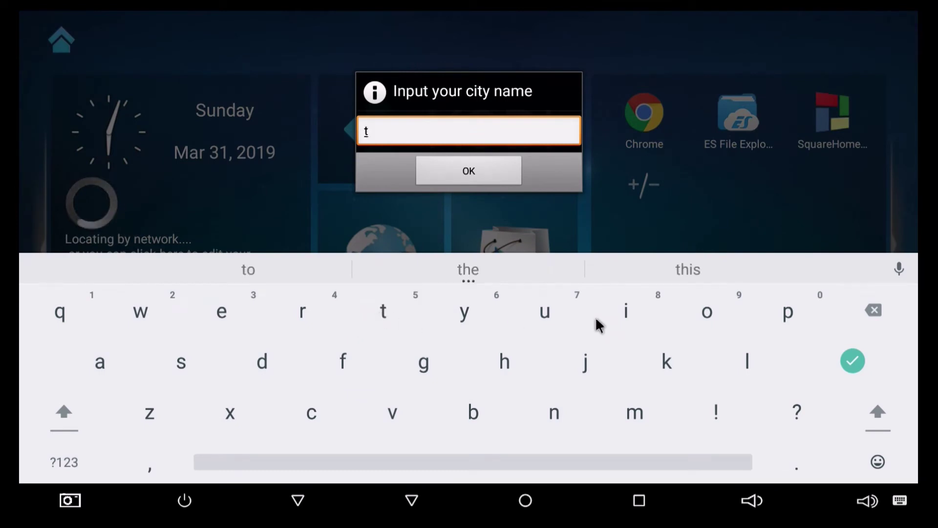
pyautogui.click(694, 314)
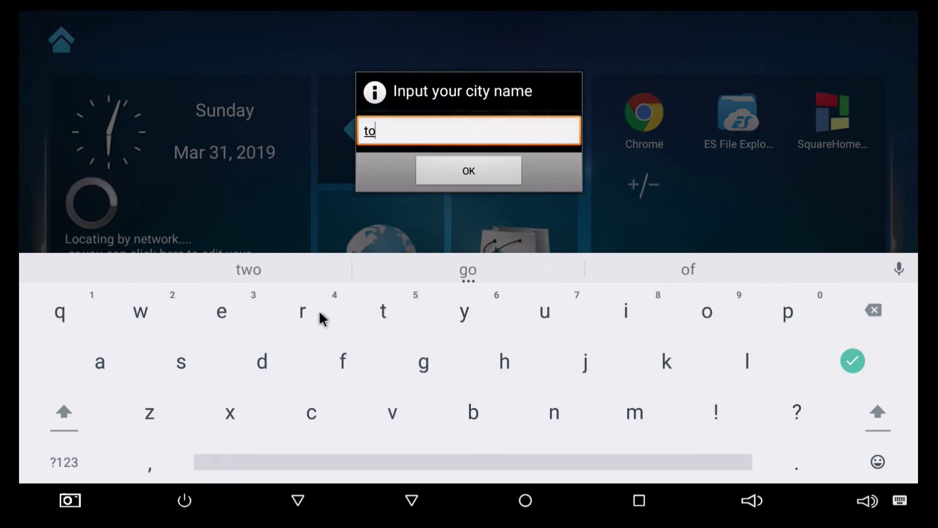
pyautogui.click(307, 317)
pyautogui.click(306, 316)
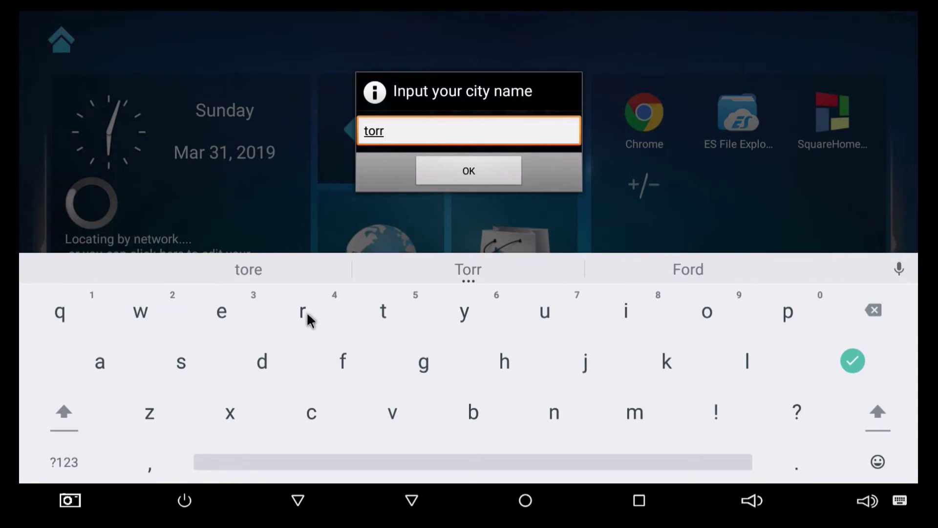
pyautogui.click(102, 367)
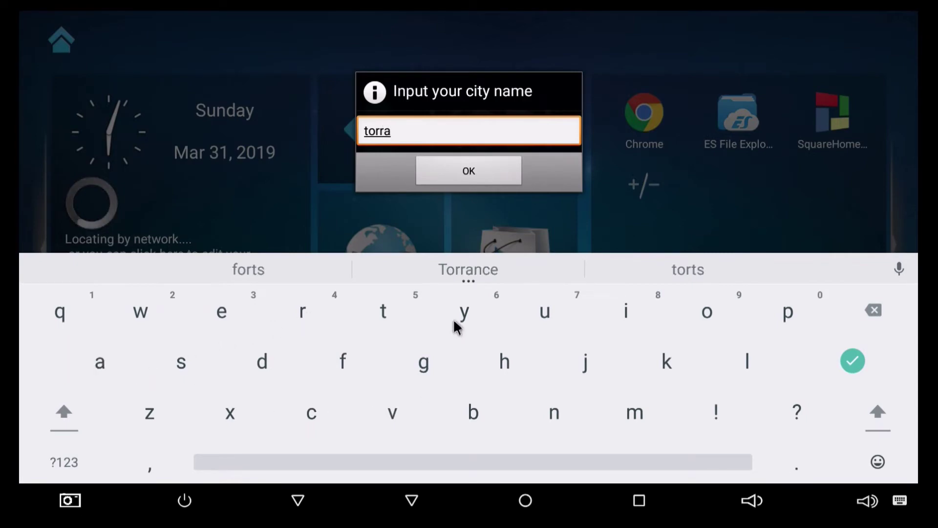
pyautogui.click(465, 274)
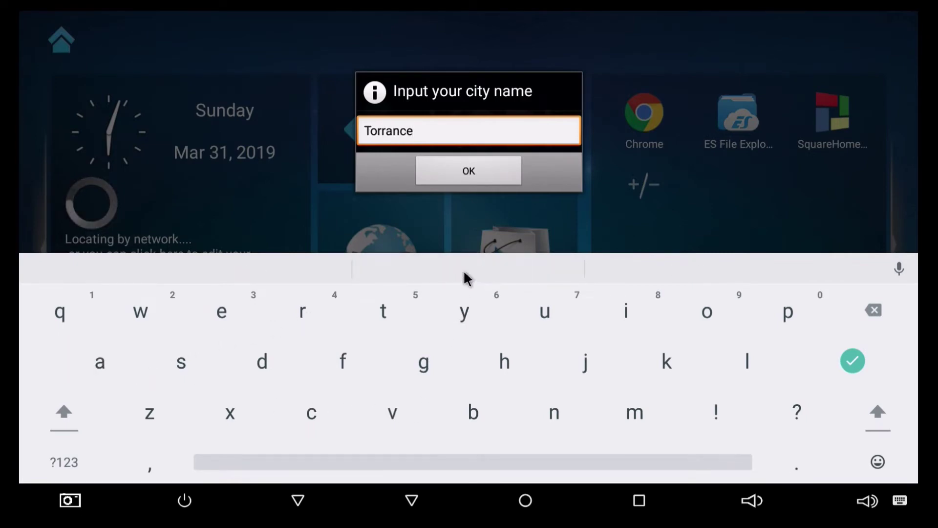
pyautogui.click(457, 173)
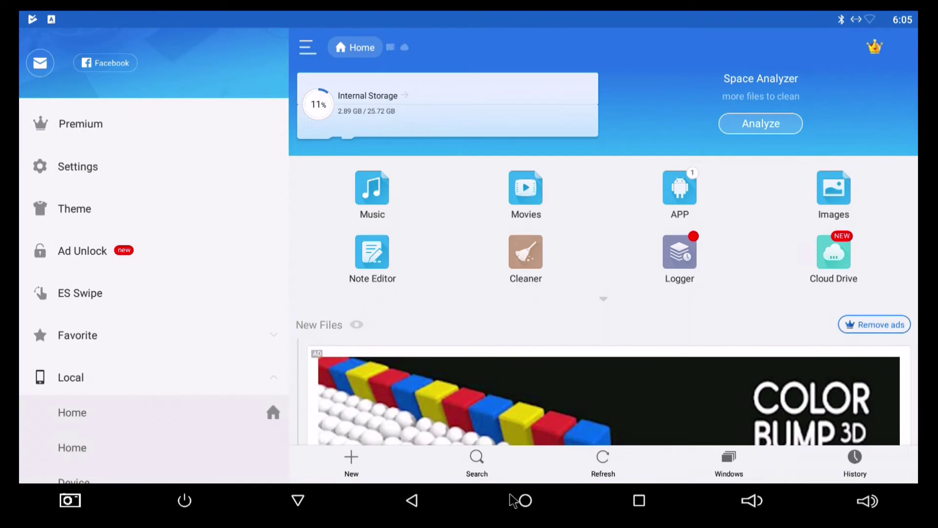
# - Show the recent apps overview listing Play Store and ES File Explorer
pyautogui.click(633, 502)
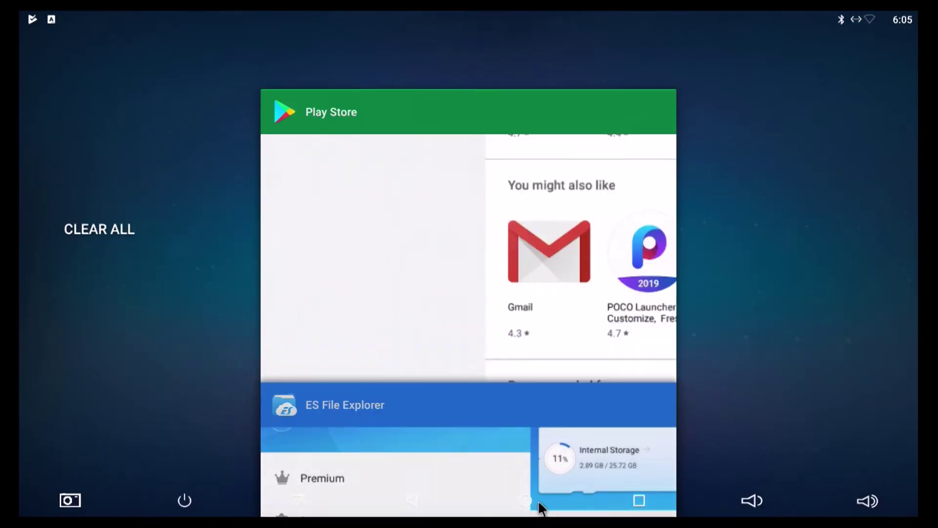
# - Clear all recent apps and set LightHome as the home app with Always
pyautogui.click(113, 235)
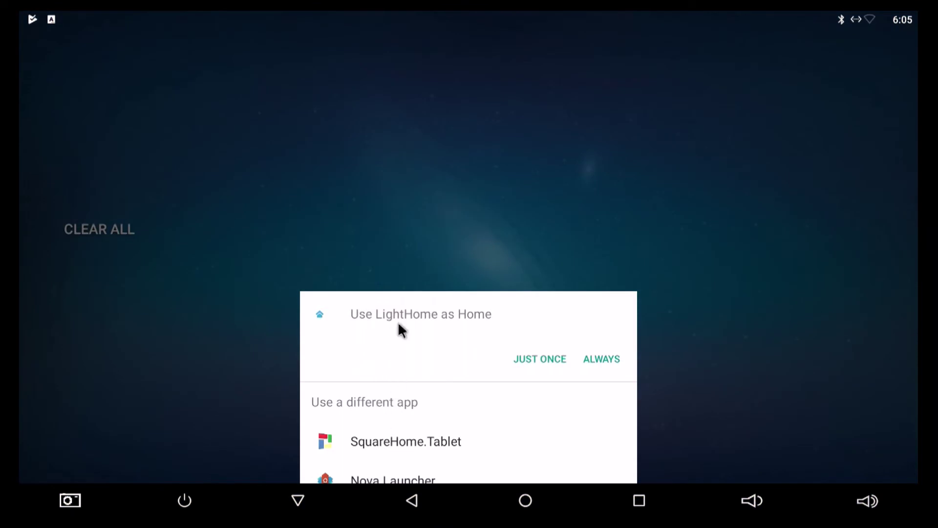
pyautogui.click(533, 357)
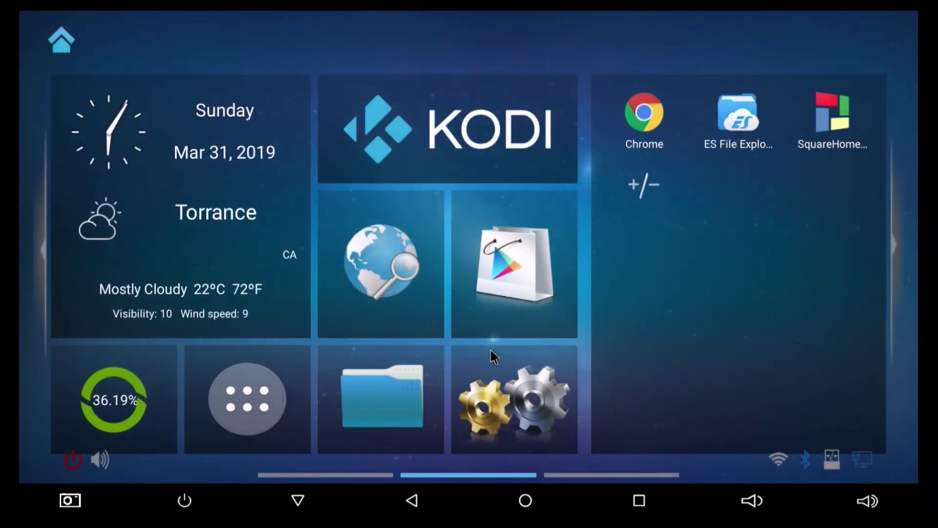
pyautogui.click(528, 501)
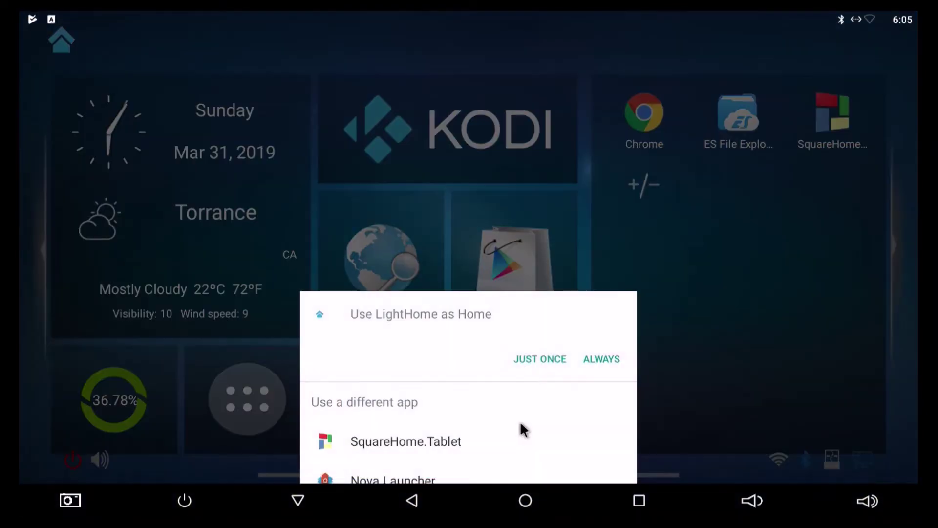
pyautogui.click(599, 360)
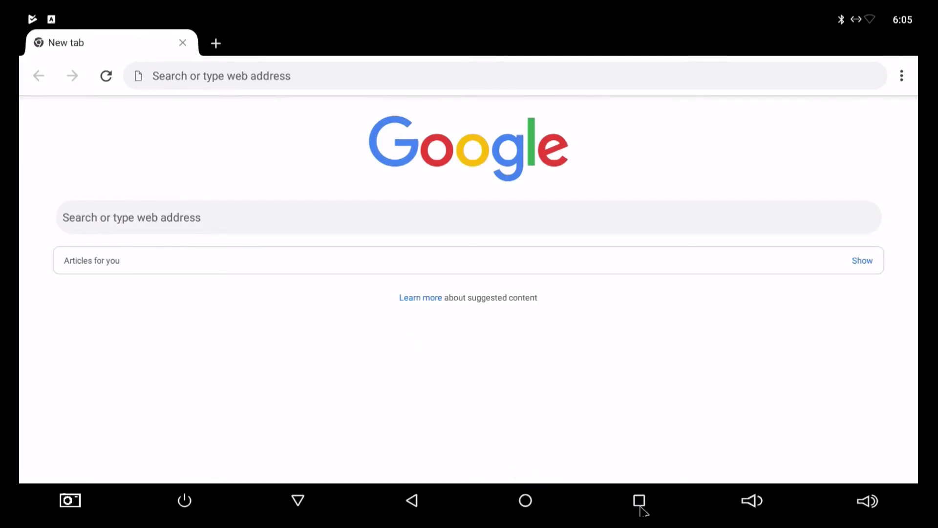
# - Clear the Chrome card from recent apps to return to the LightHome home screen
pyautogui.click(640, 505)
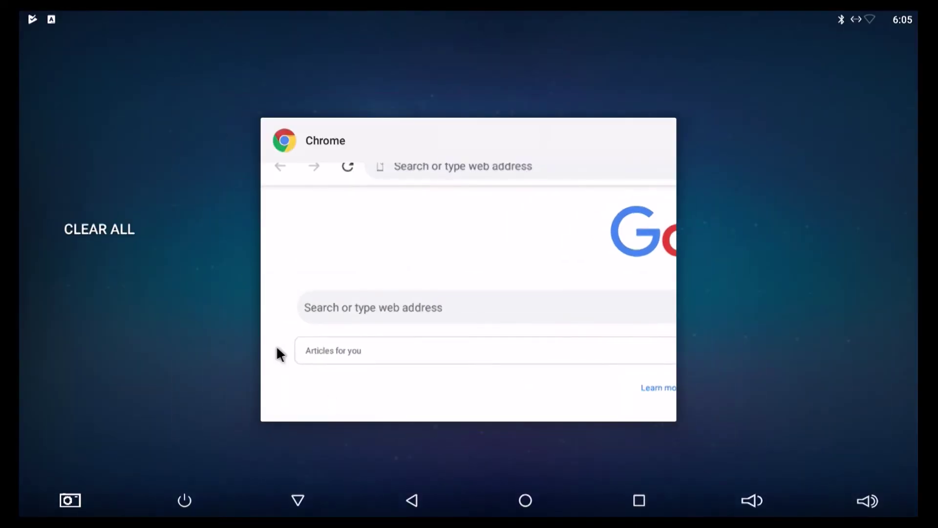
pyautogui.click(130, 230)
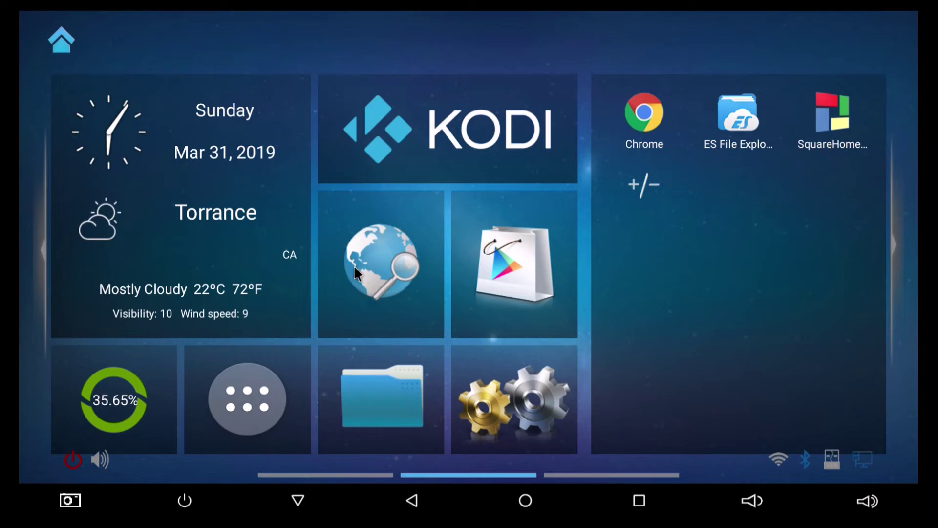
# - Launch Kodi from its tile, then clear it from the recent apps
pyautogui.click(457, 129)
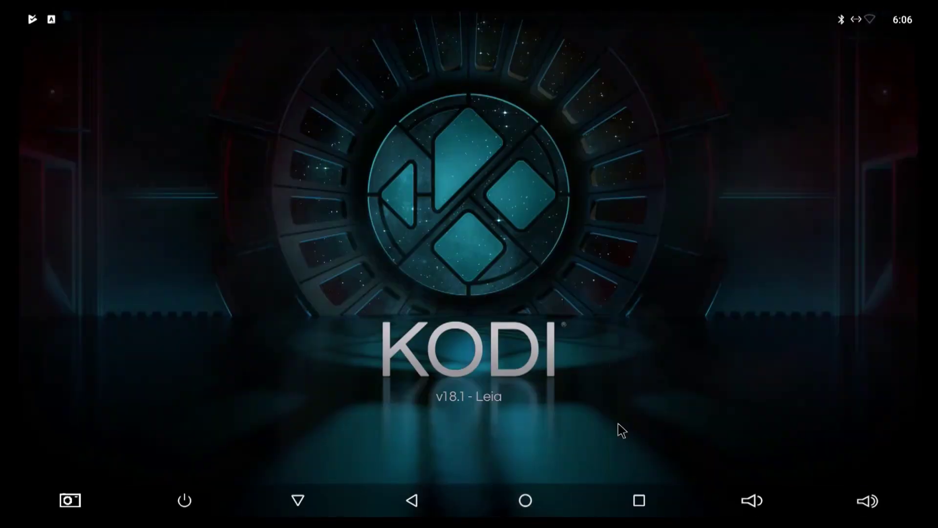
pyautogui.click(635, 503)
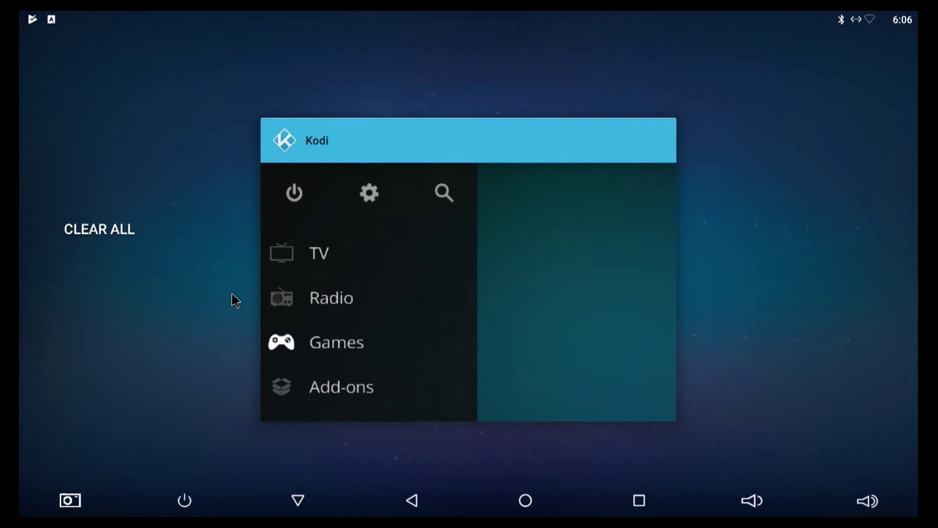
pyautogui.click(132, 227)
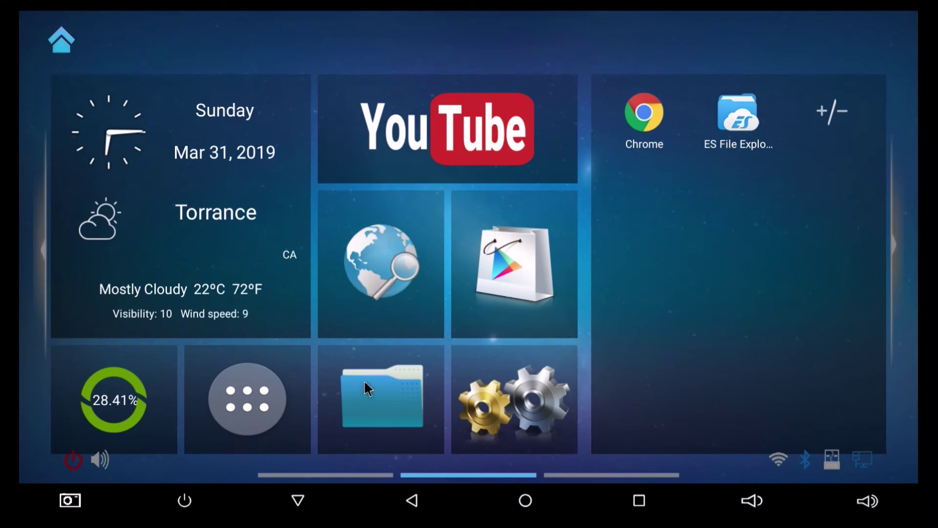
# - Launch the file manager, then clear it and Chrome from the recent apps
pyautogui.click(384, 389)
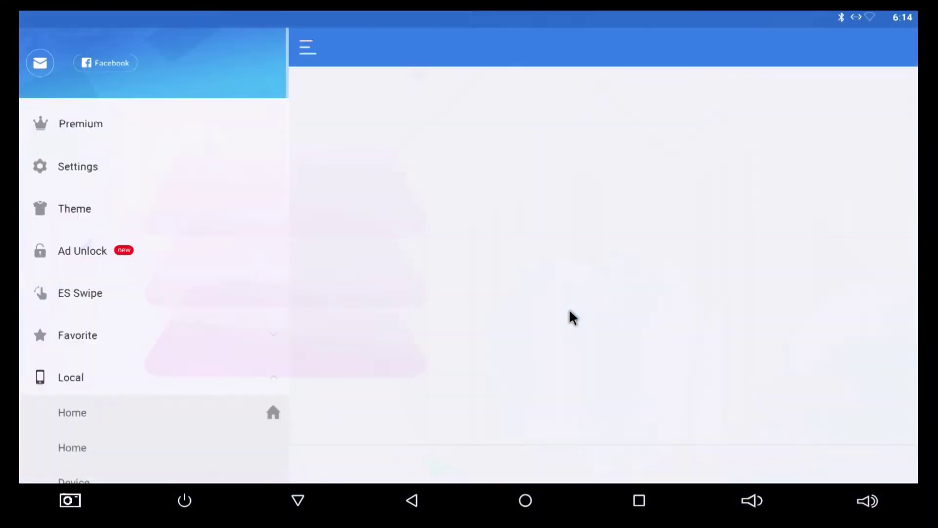
pyautogui.click(638, 503)
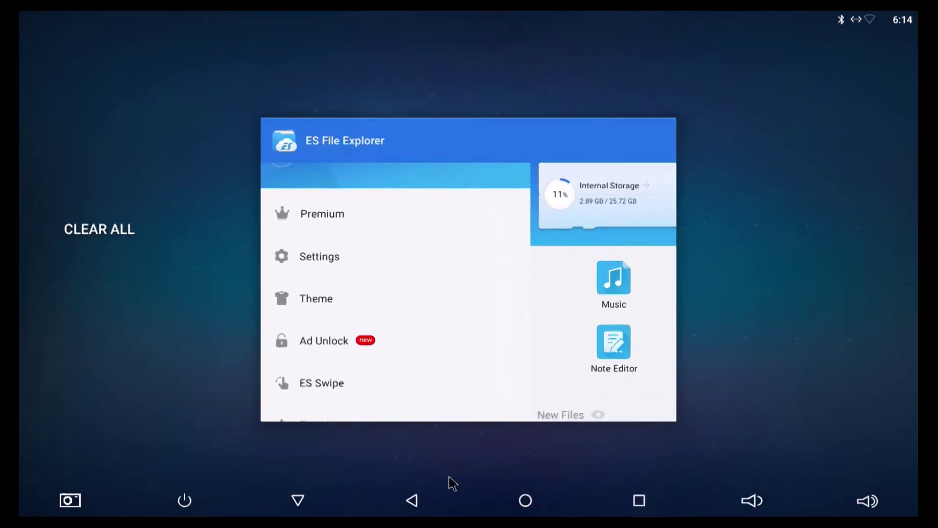
pyautogui.click(86, 239)
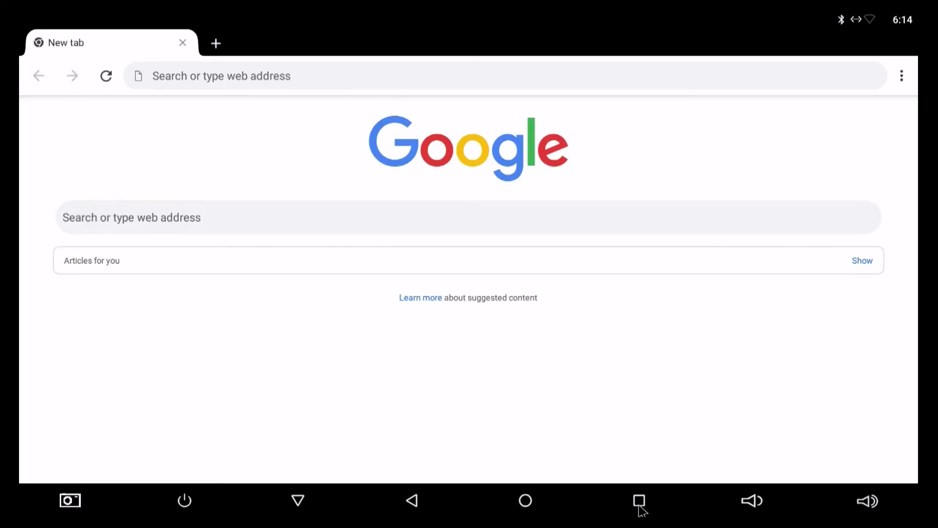
pyautogui.click(639, 503)
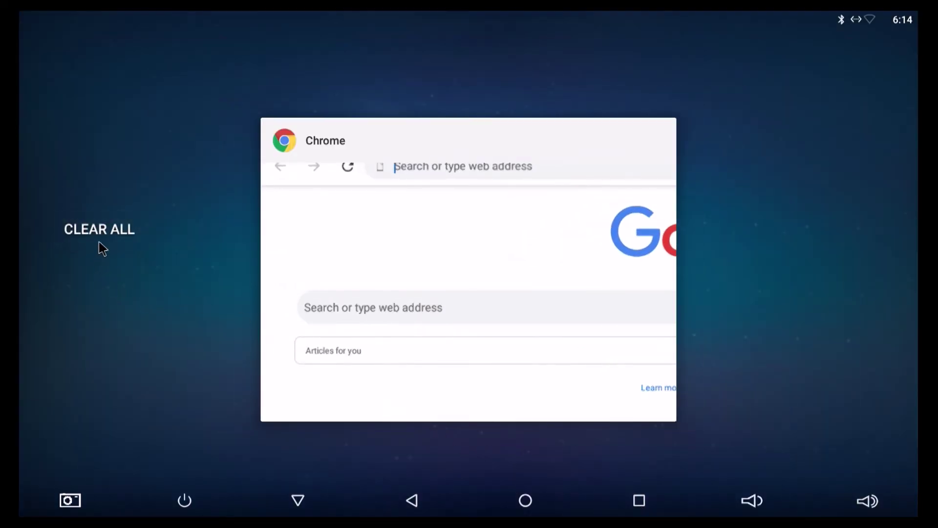
pyautogui.click(111, 239)
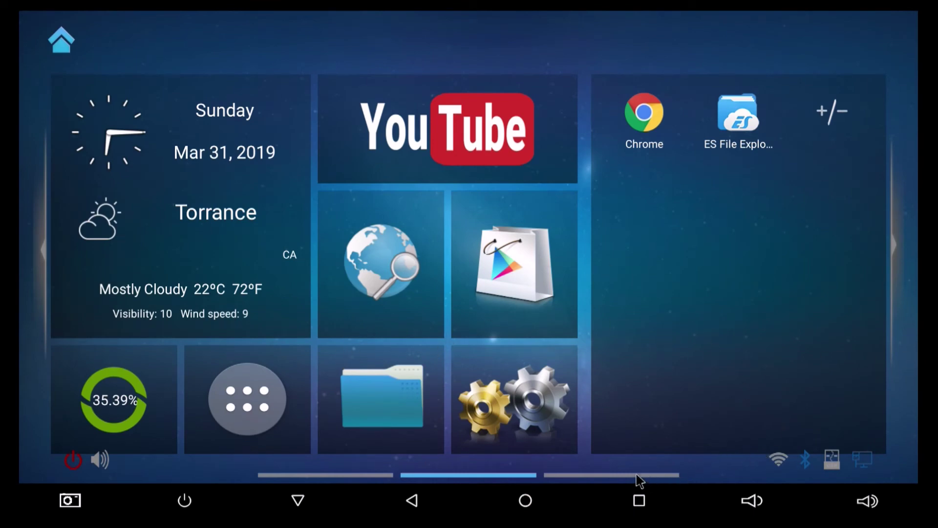
# - Reopen ES File Explorer and go to local Download, then the Launchers folder
pyautogui.click(355, 392)
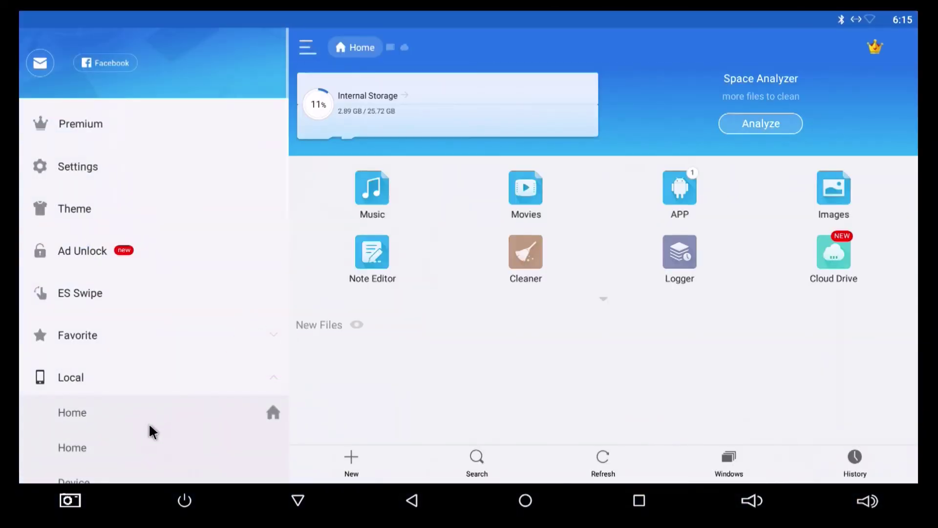
pyautogui.moveTo(145, 401); pyautogui.dragTo(107, 285)
pyautogui.click(107, 288)
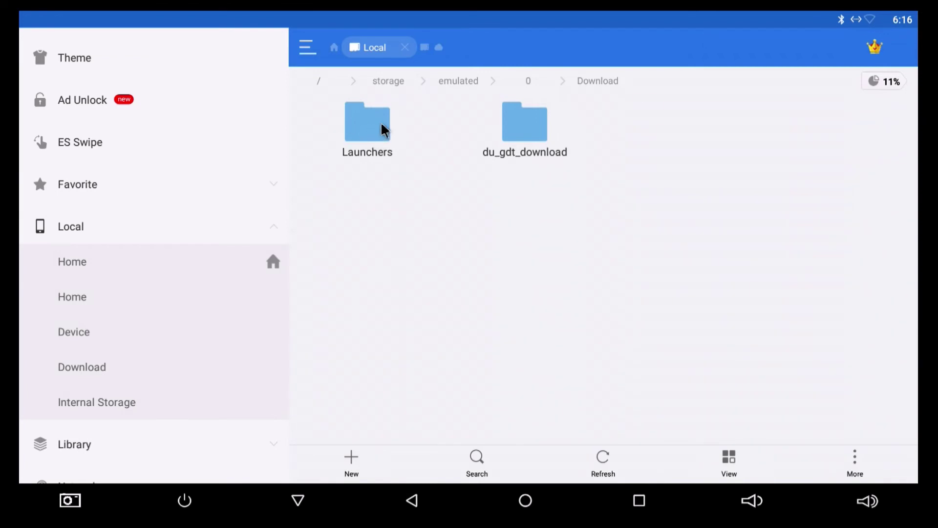
pyautogui.click(363, 138)
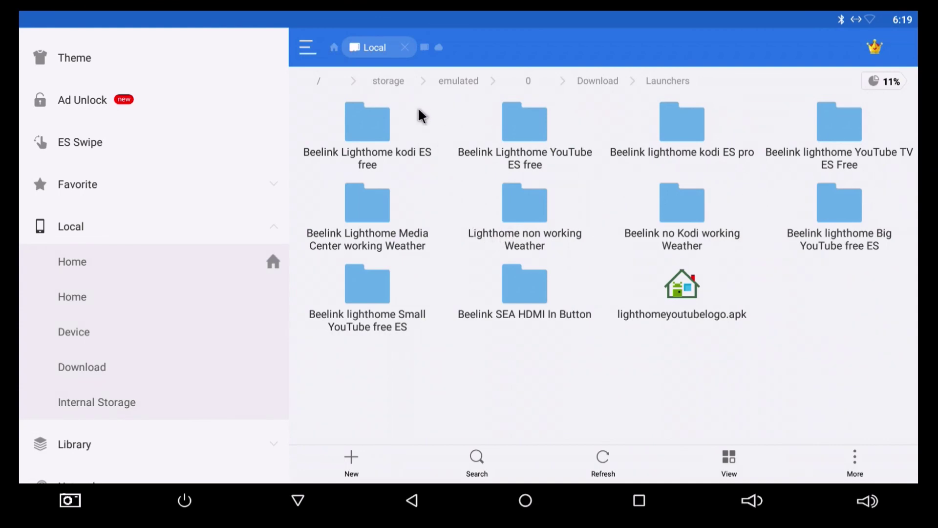
# - Open the 'Beelink Lighthome YouTube ES free' folder to show its Lighthome.apk
pyautogui.click(519, 138)
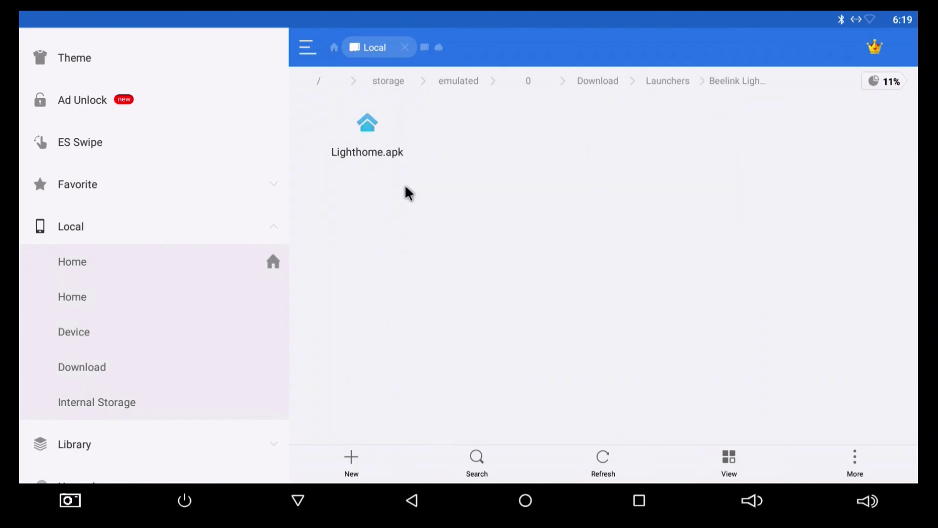